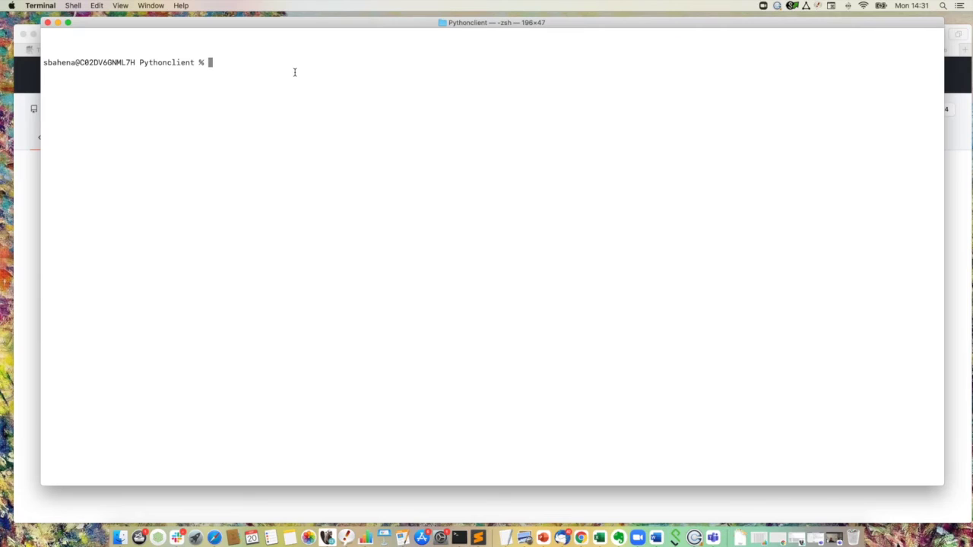
Step: List the folder's contents and point out the credentials.json file
type("ls")
key("Return")
left_click_drag(132, 74, 42, 74)
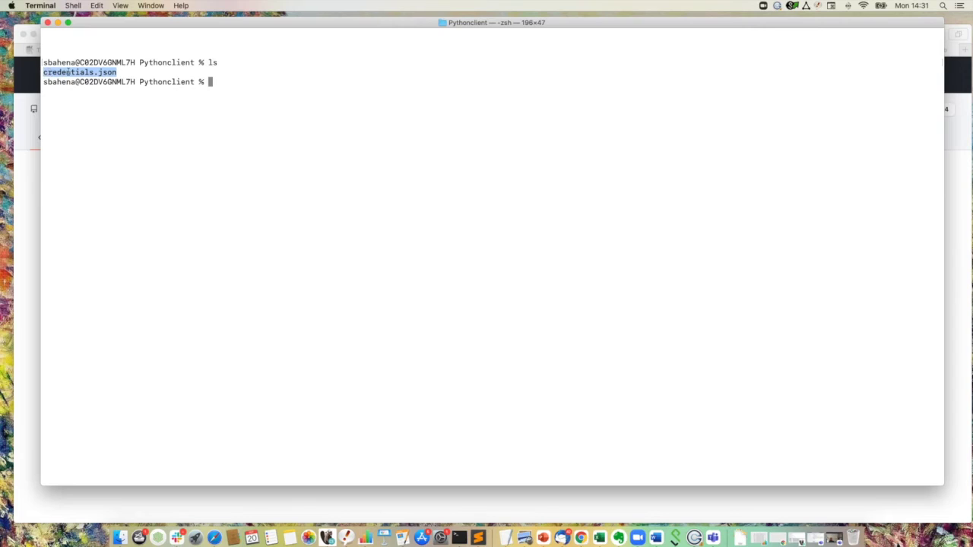
left_click(230, 88)
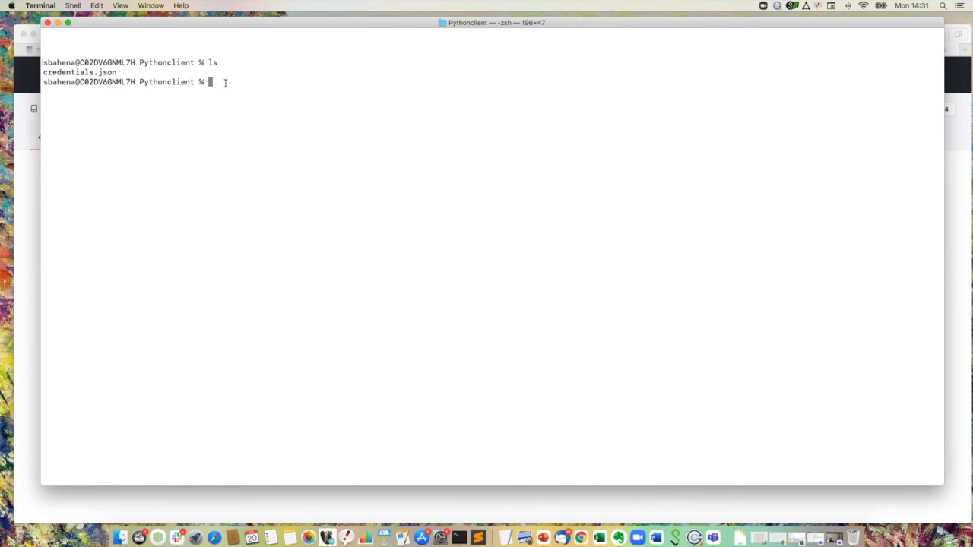
Step: Run pyega3 -cf credentials.json datasets to list the available datasets
type("pyega3")
type("-cf cre")
key("Tab")
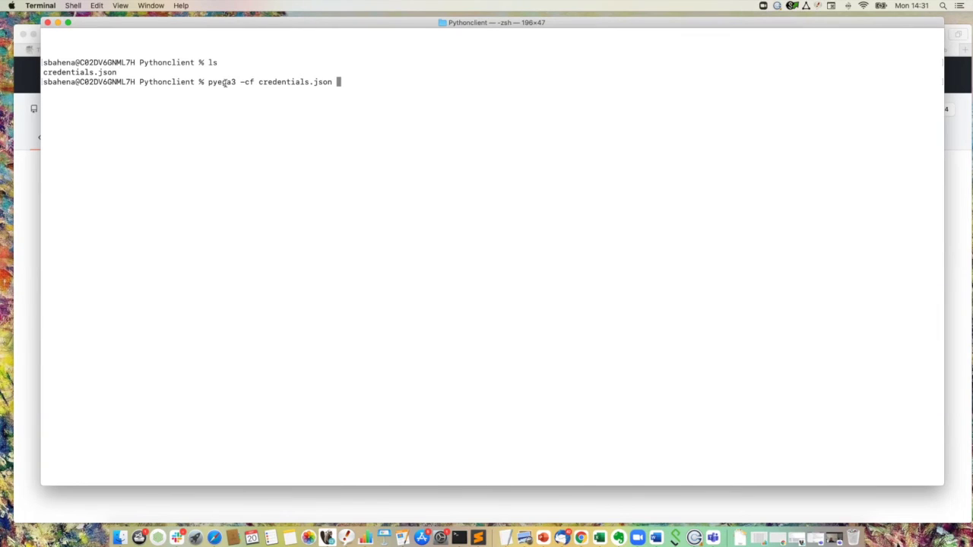
type("datasets")
key("Return")
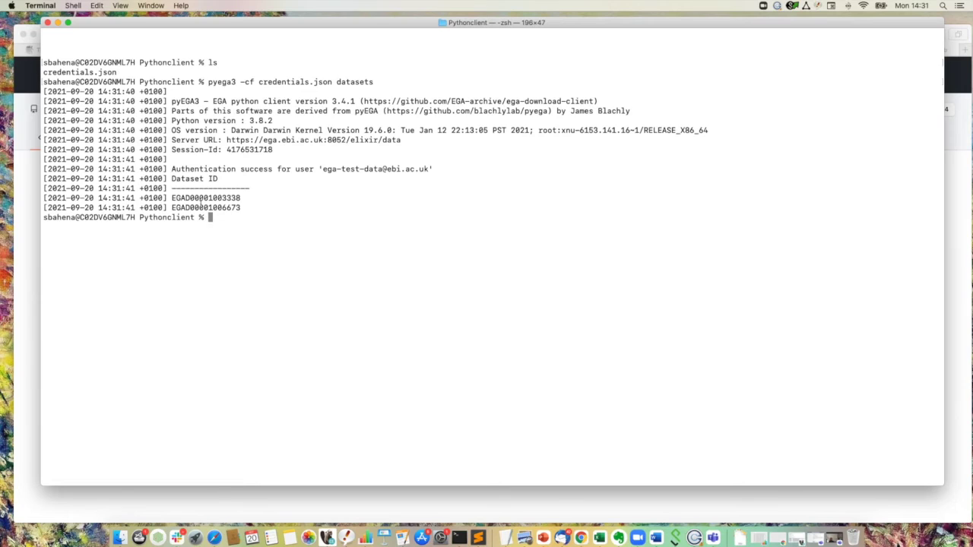
Step: Point out the two returned dataset IDs in the listing
left_click_drag(242, 208, 168, 198)
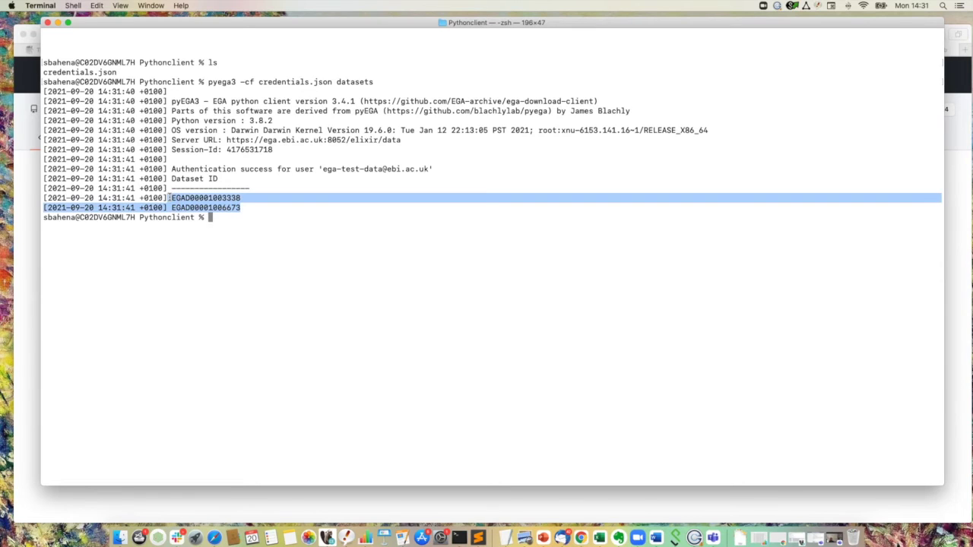
left_click(198, 201)
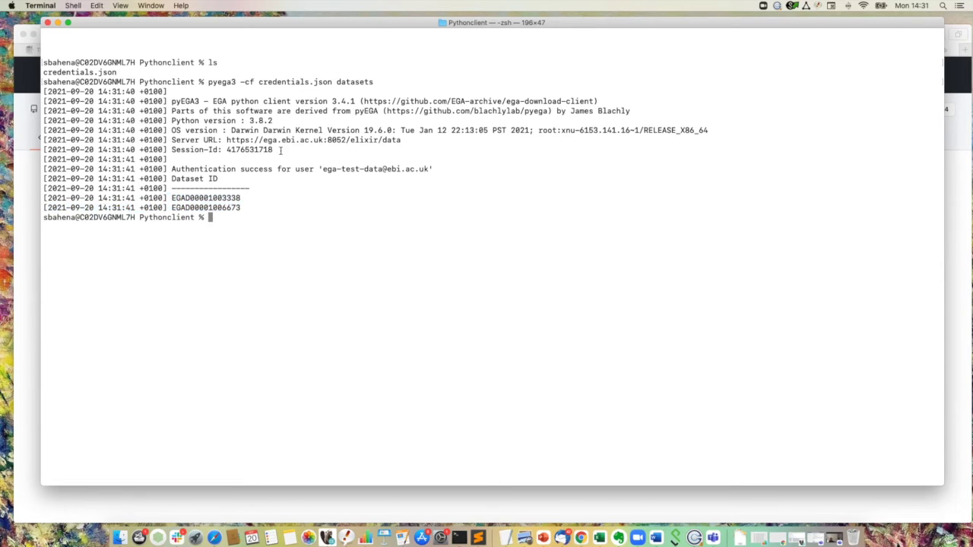
left_click_drag(241, 211, 172, 197)
left_click(265, 179)
Step: Highlight the pyEGA3 client version, Python version 3.8.2 and the authenticated test user in the log
left_click_drag(355, 101, 214, 101)
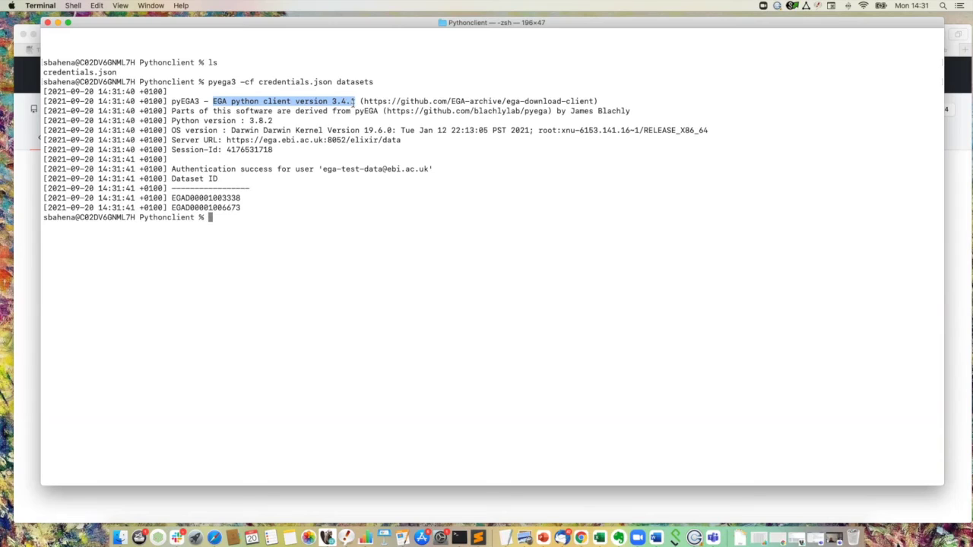
left_click(331, 114)
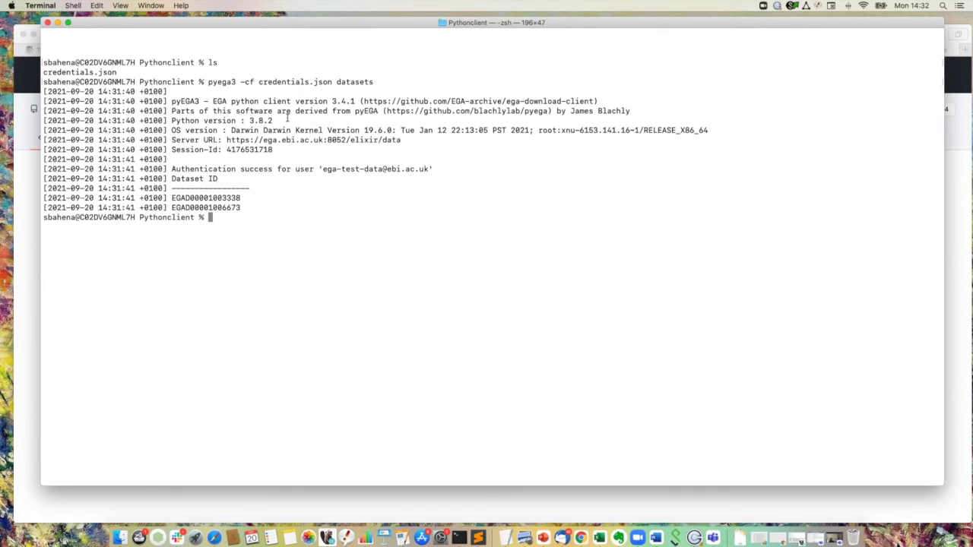
left_click_drag(273, 120, 244, 120)
left_click_drag(173, 120, 275, 120)
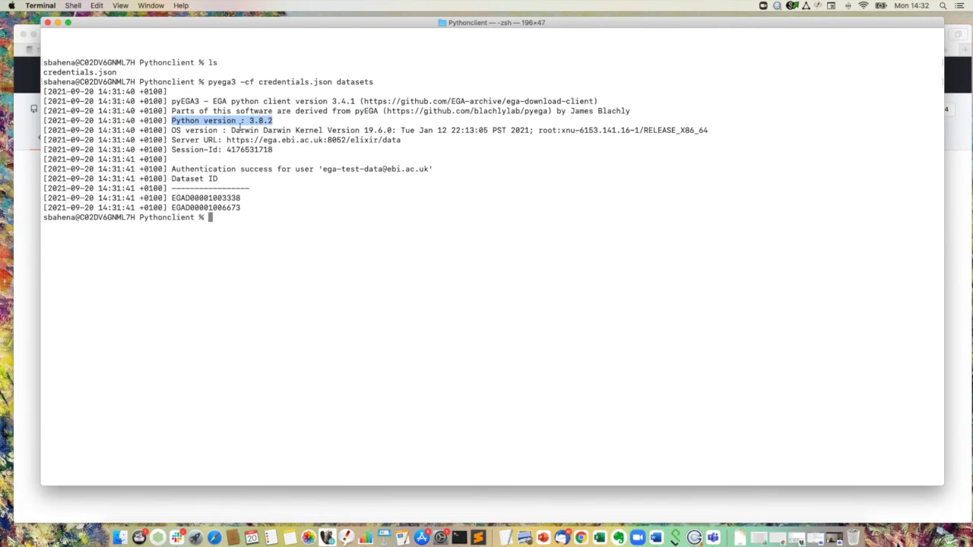
left_click(234, 129)
left_click_drag(249, 121, 277, 122)
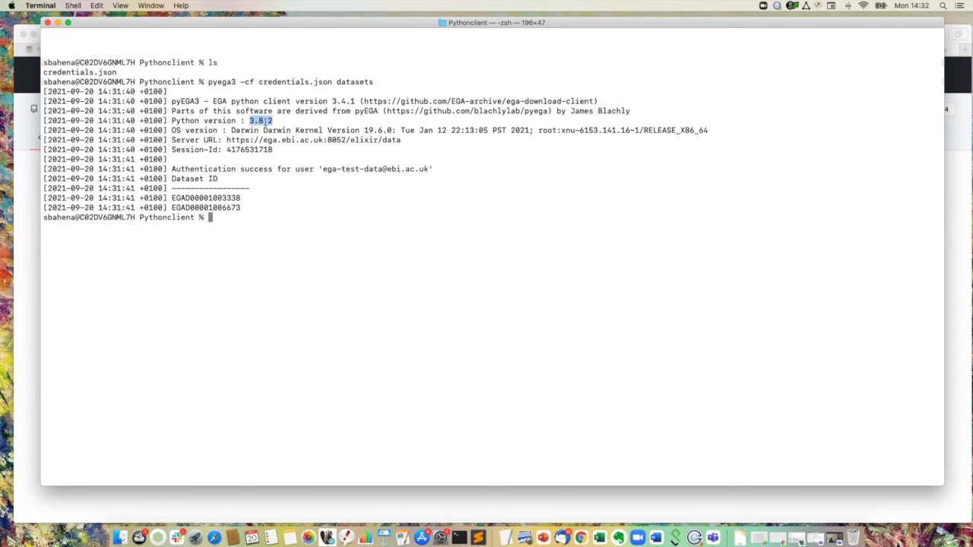
left_click(272, 150)
left_click_drag(323, 169, 428, 169)
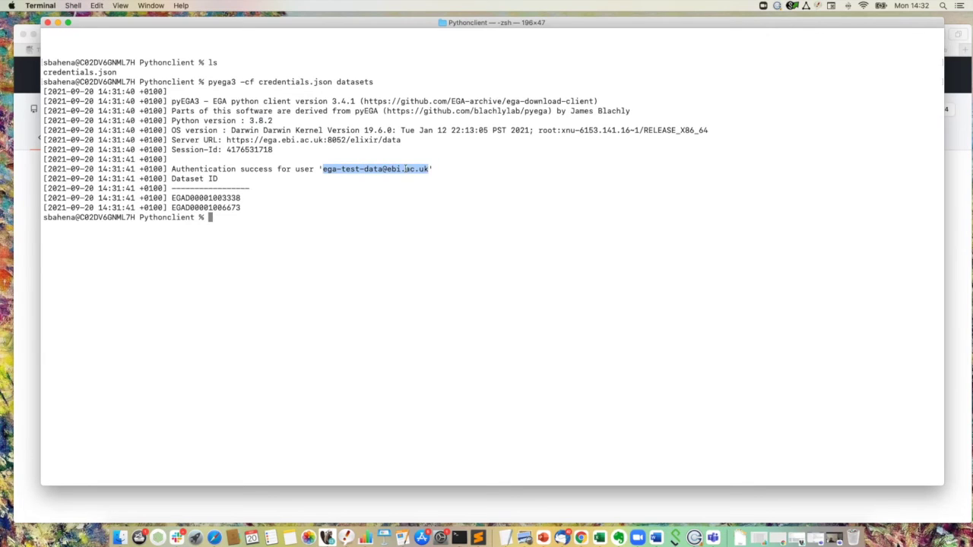
left_click(327, 184)
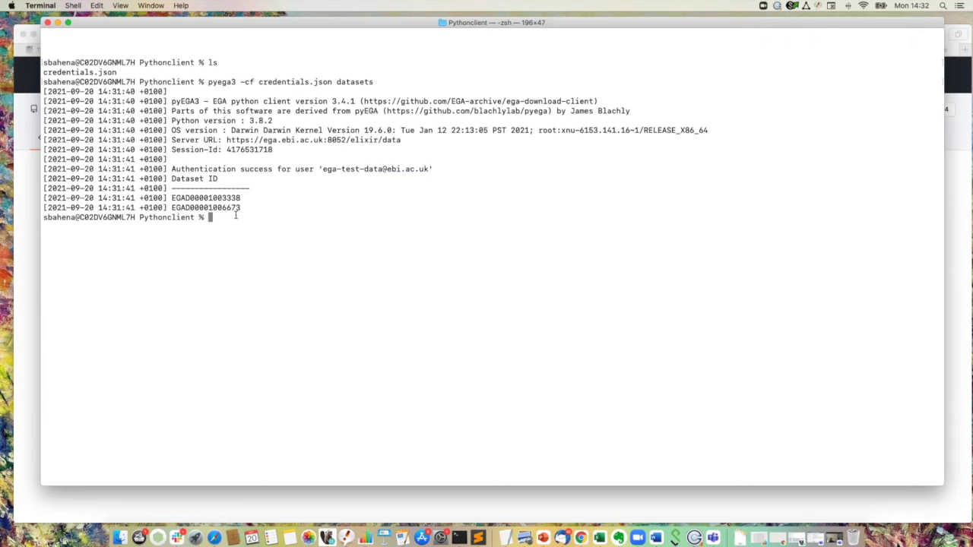
left_click_drag(243, 198, 171, 199)
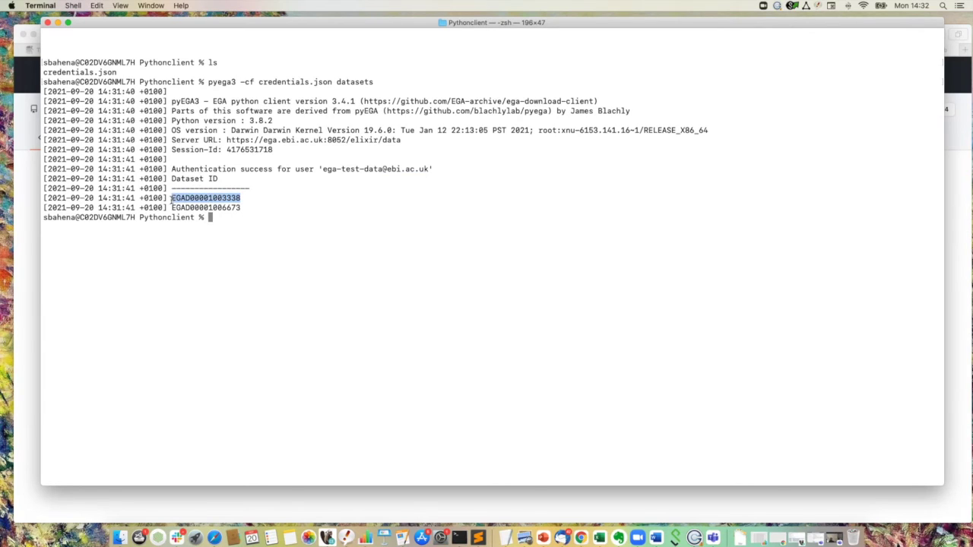
left_click(225, 220)
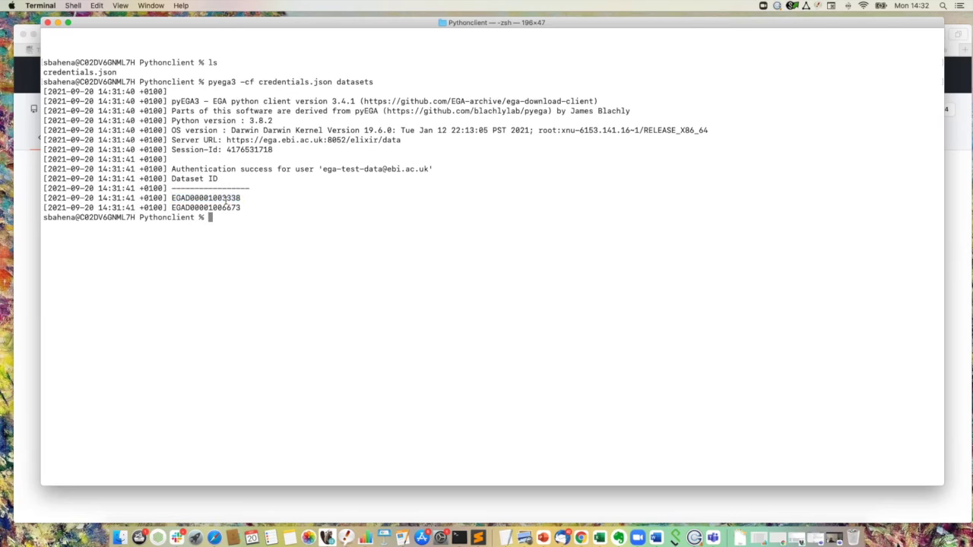
left_click_drag(169, 199, 242, 198)
key("super+c")
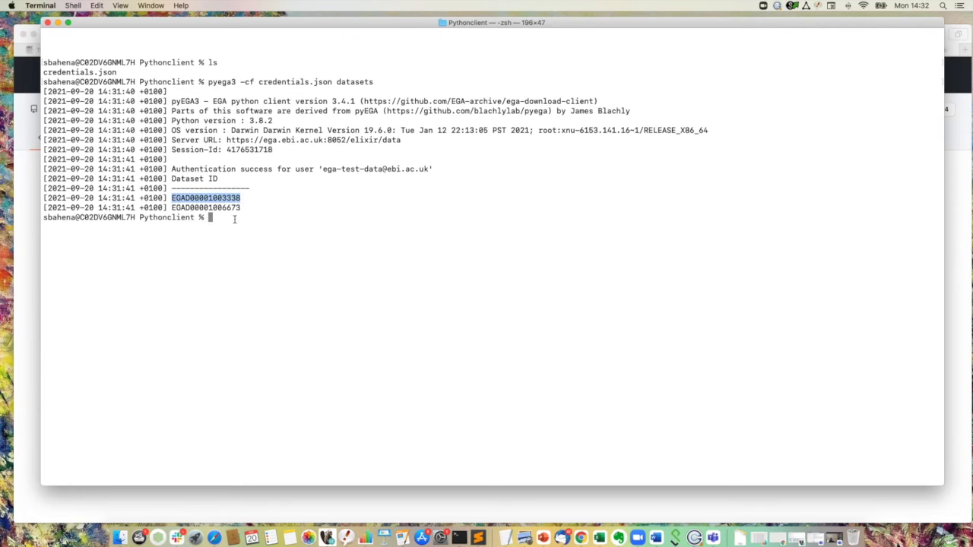
left_click(234, 220)
type("pyega")
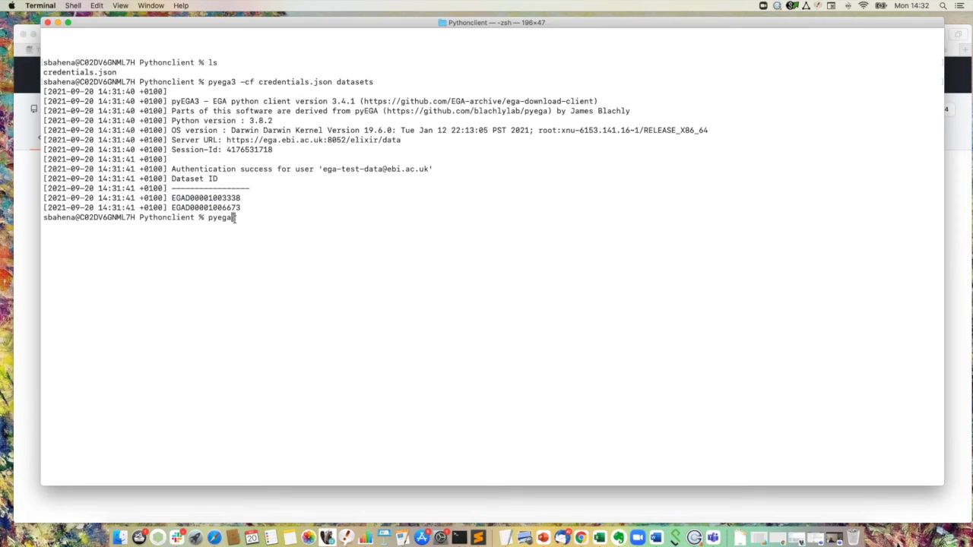
type("3 -cf credentials.json files")
key("super+v")
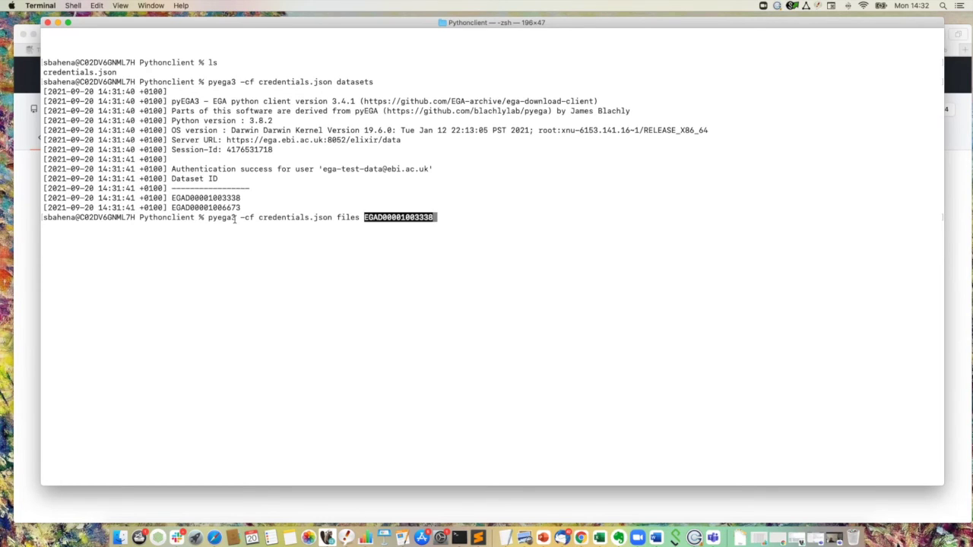
key("Return")
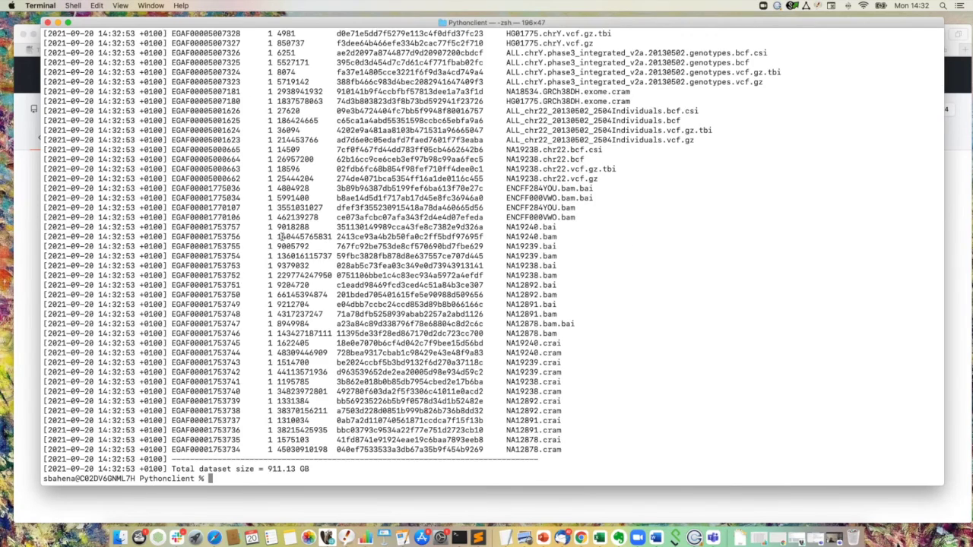
scroll(280, 237, "up", 5)
scroll(280, 237, "down", 5)
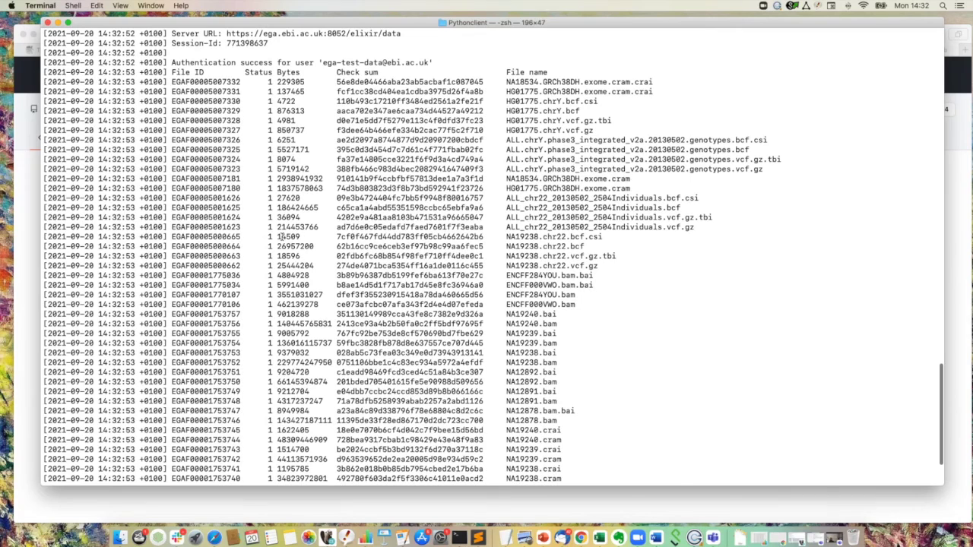
scroll(268, 204, "up", 3)
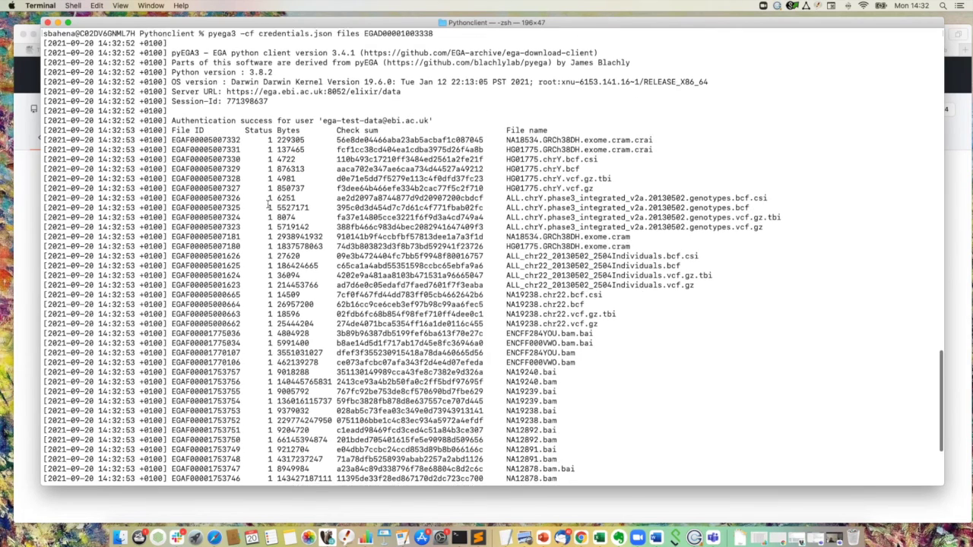
scroll(266, 200, "down", 2)
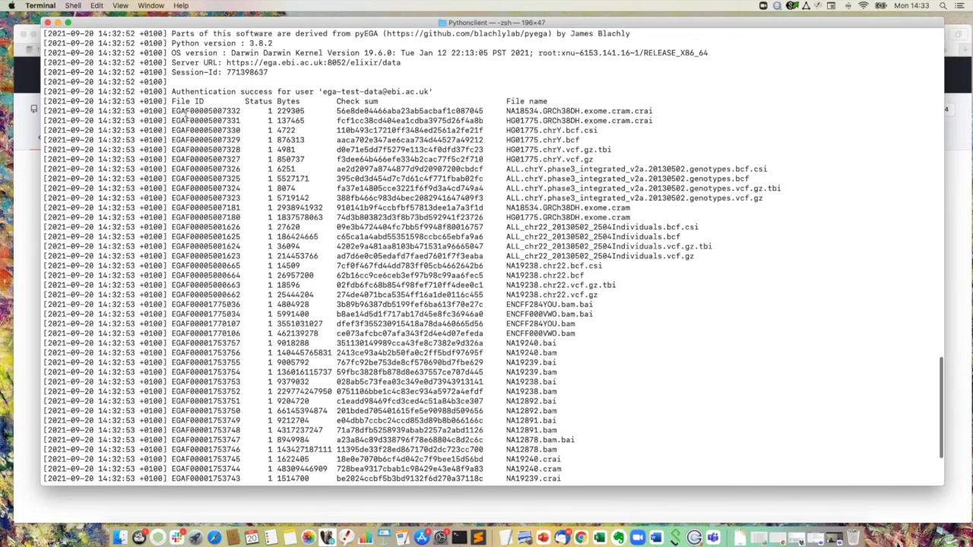
Step: Point out the first file's ID, size 229305, checksum and file name
left_click_drag(172, 111, 242, 111)
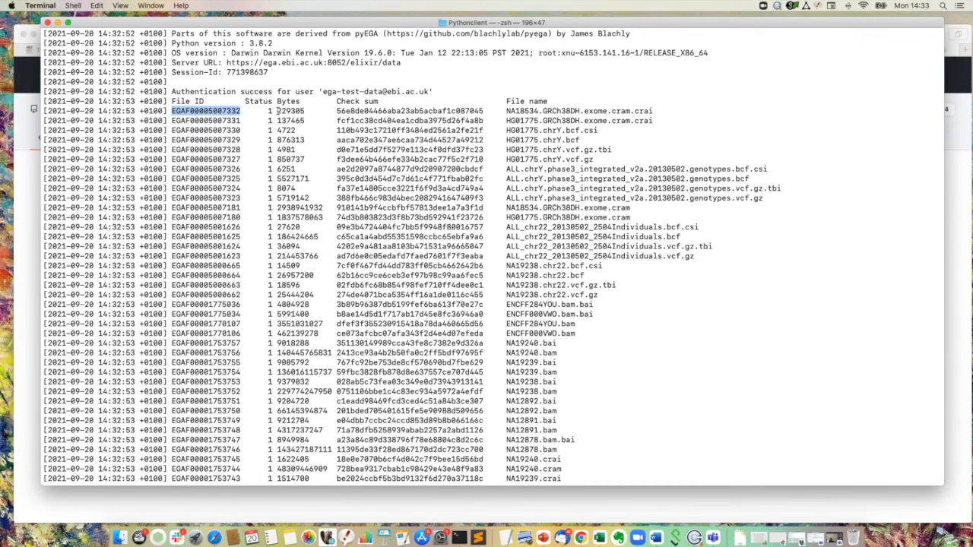
double_click(279, 111)
left_click(338, 111)
left_click_drag(339, 111, 484, 111)
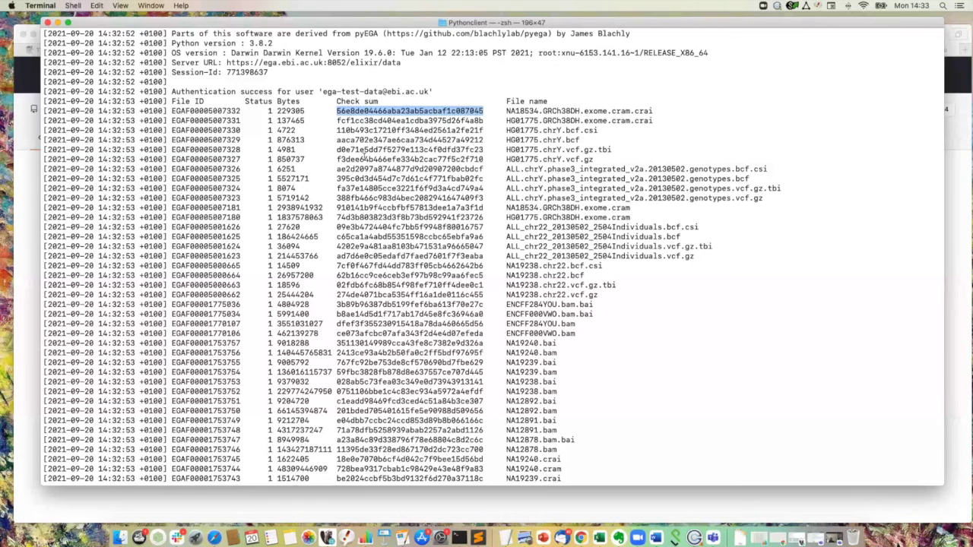
left_click_drag(507, 111, 654, 112)
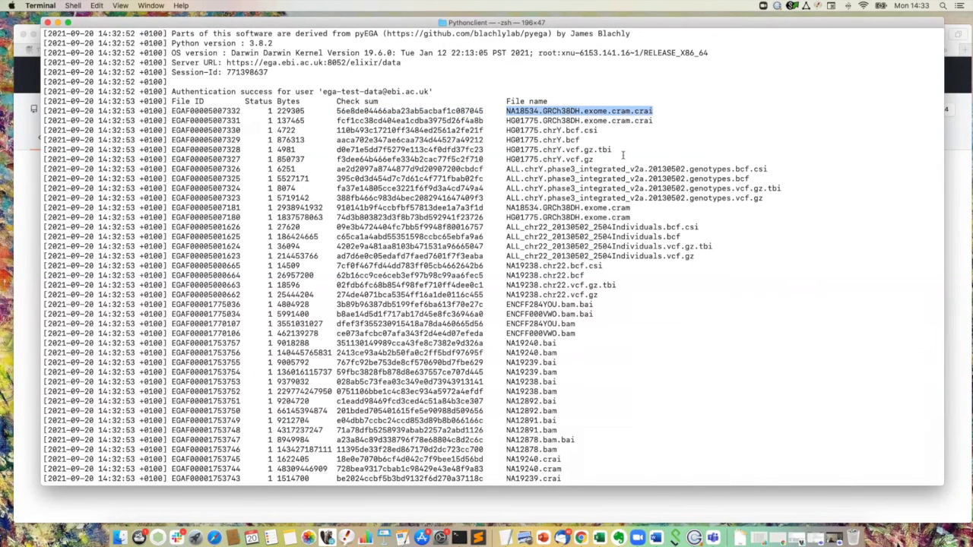
scroll(608, 166, "down", 2)
left_click(566, 213)
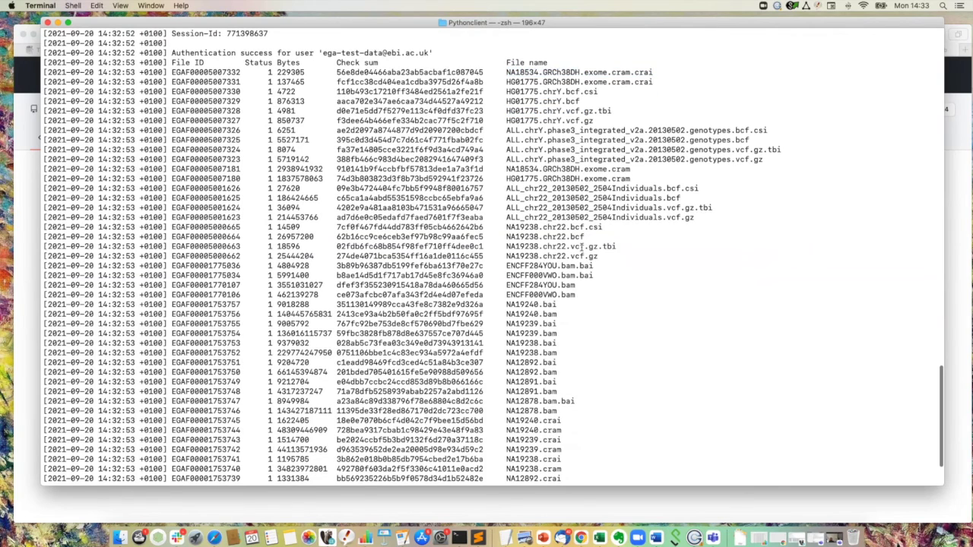
left_click_drag(595, 241, 544, 237)
left_click(544, 236)
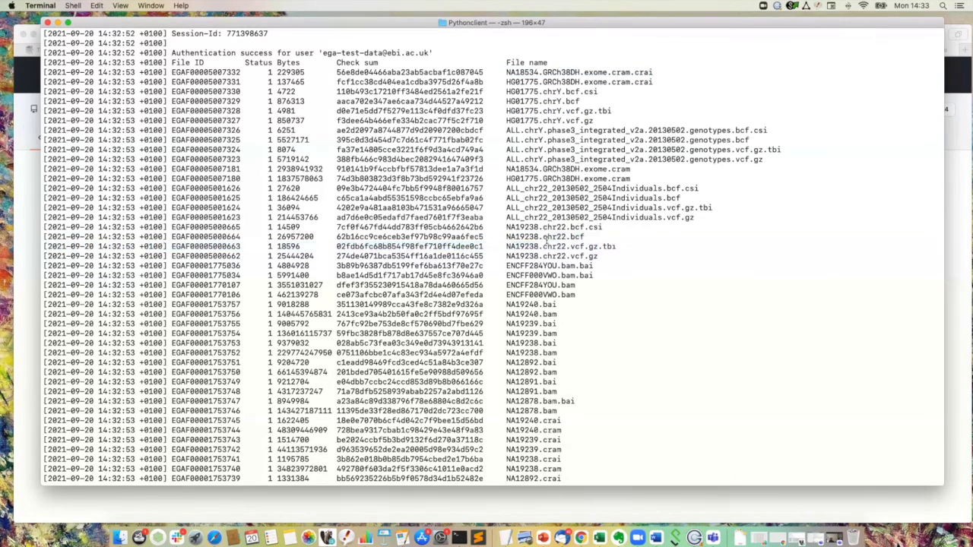
scroll(533, 205, "up", 2)
scroll(533, 205, "up", 1)
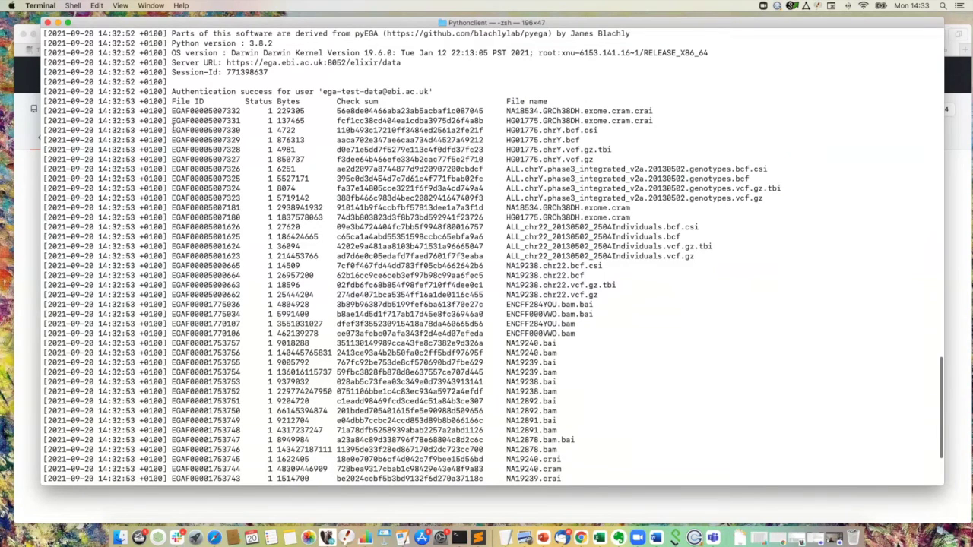
left_click_drag(172, 120, 243, 125)
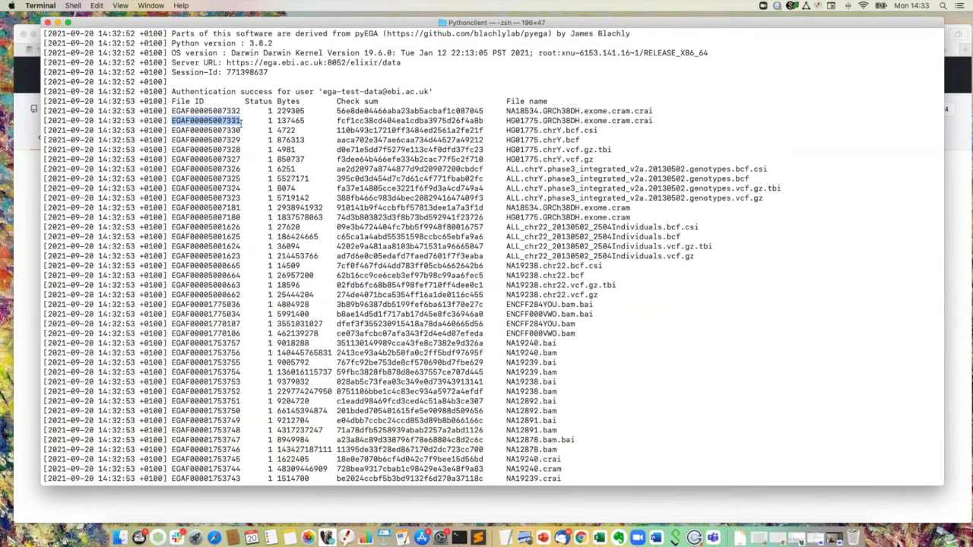
scroll(286, 214, "down", 5)
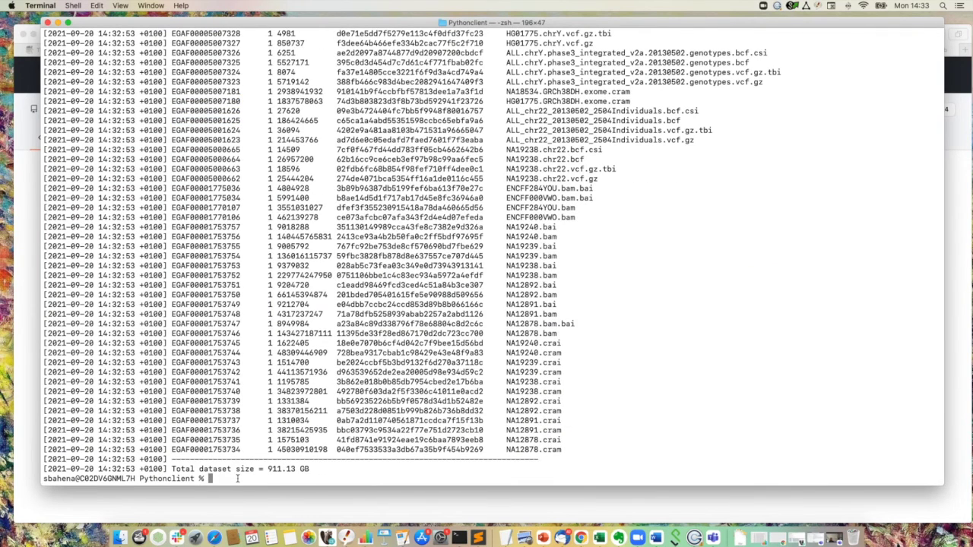
type("pyega3 -cf cr")
key("Tab")
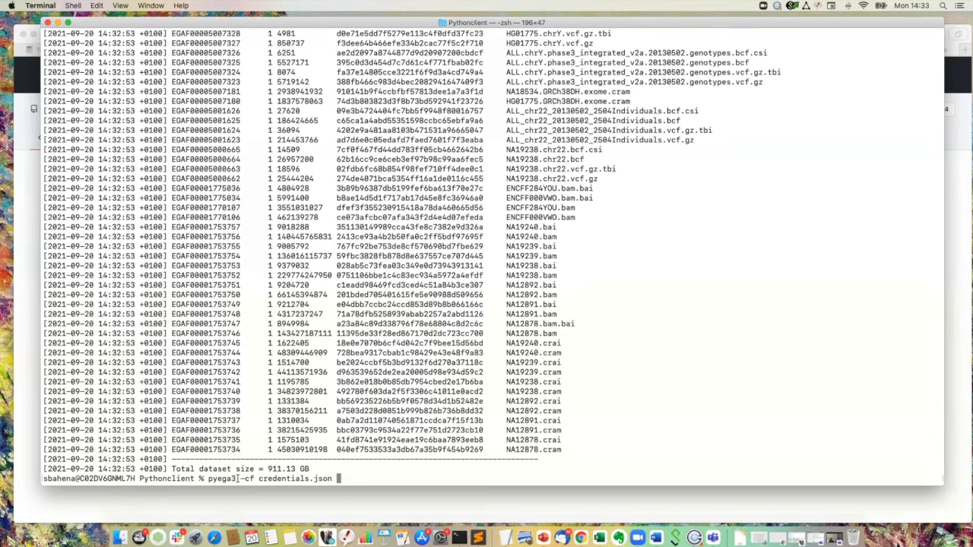
type("fetch")
key("super+v")
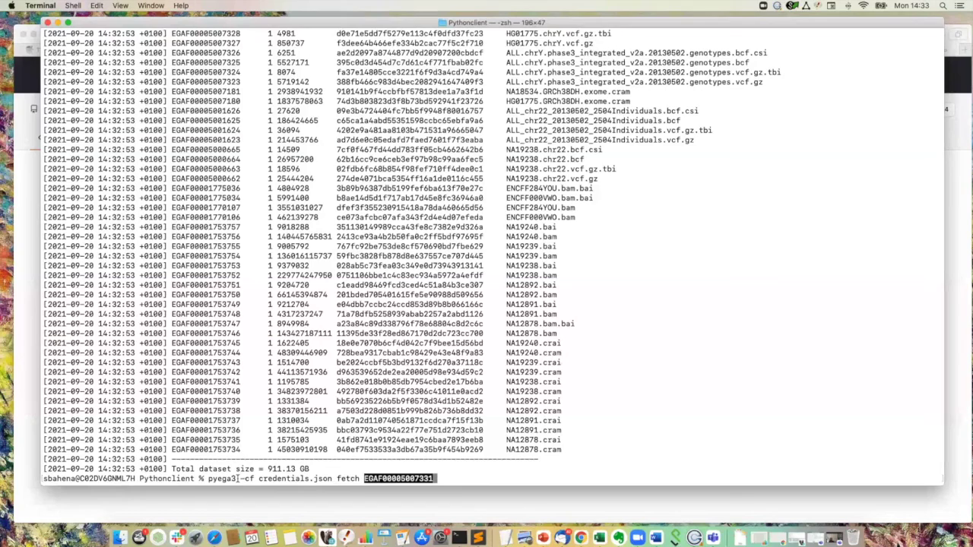
key("Return")
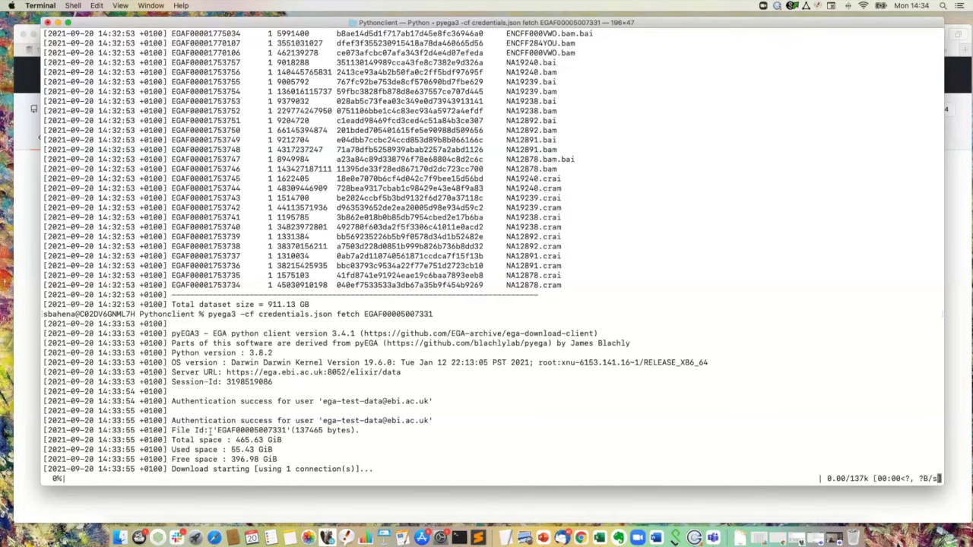
left_click_drag(213, 430, 173, 441)
left_click(288, 444)
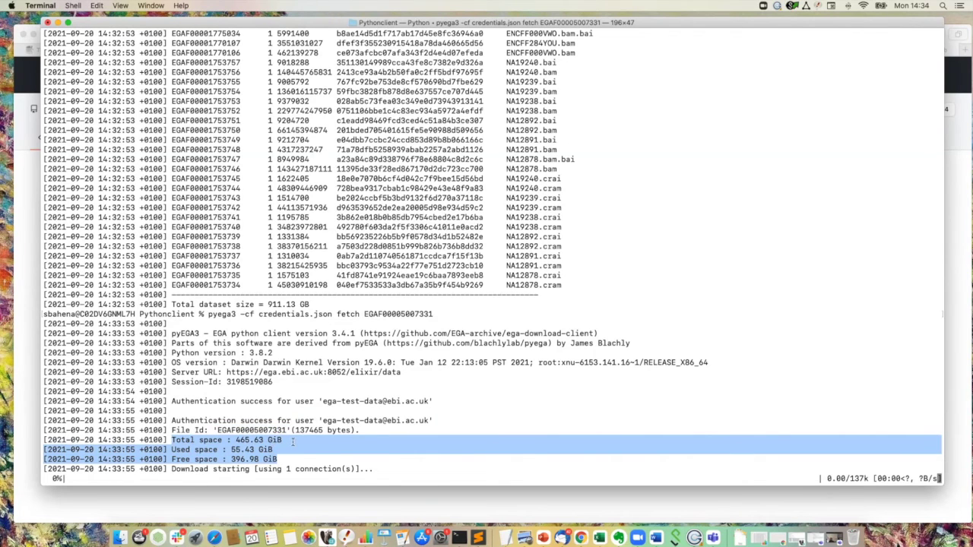
left_click(292, 443)
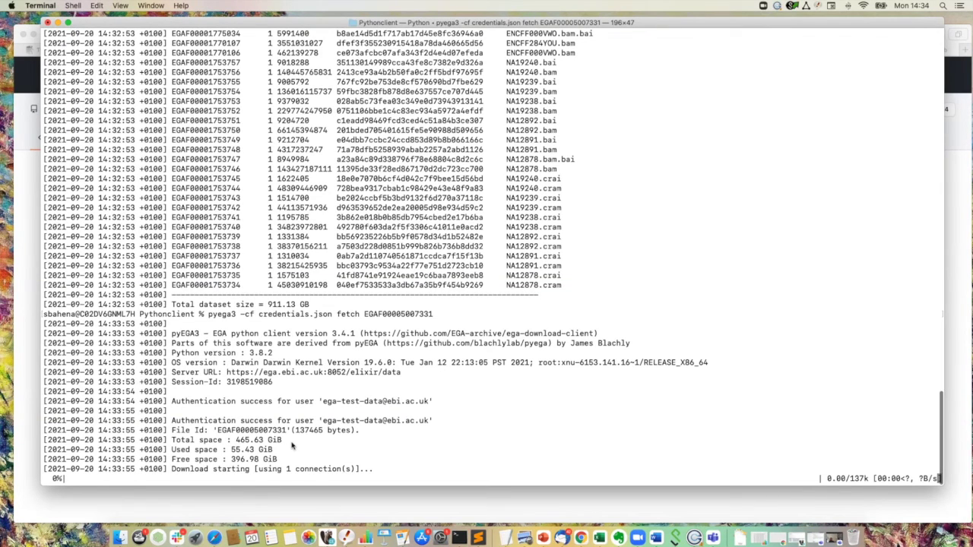
Step: Scroll back through the output and point out the dataset's 911.13 GB total size
scroll(291, 447, "up", 1)
scroll(291, 446, "down", 1)
scroll(261, 315, "up", 2)
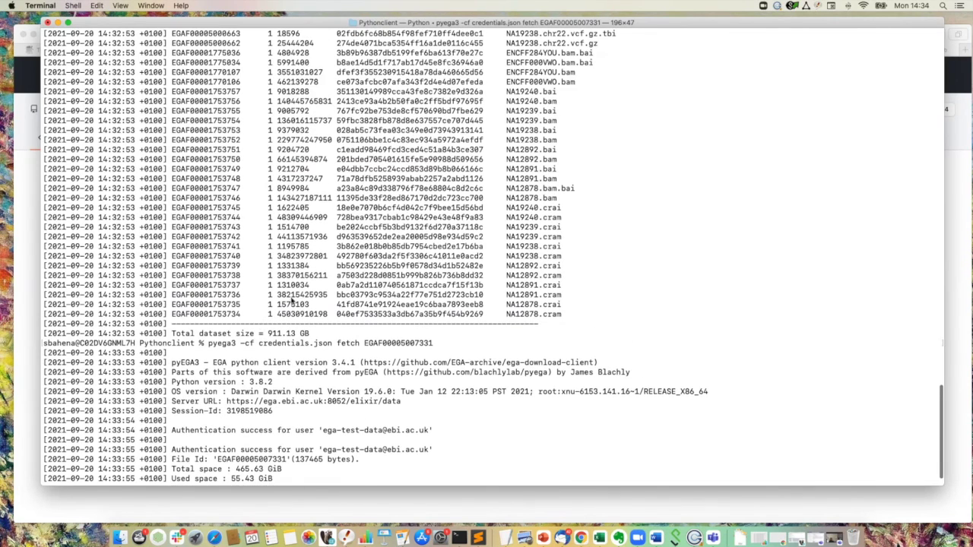
scroll(291, 301, "up", 5)
scroll(292, 301, "up", 5)
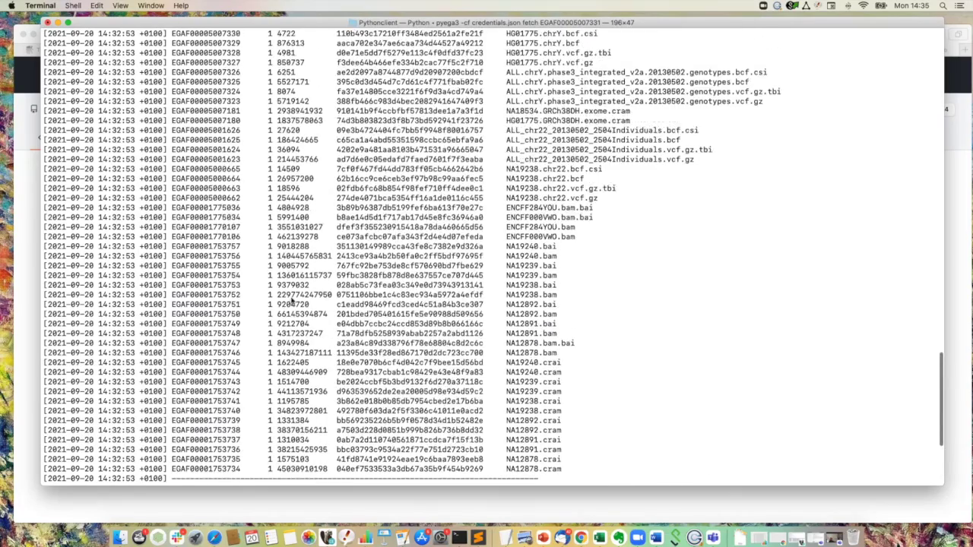
scroll(291, 301, "down", 12)
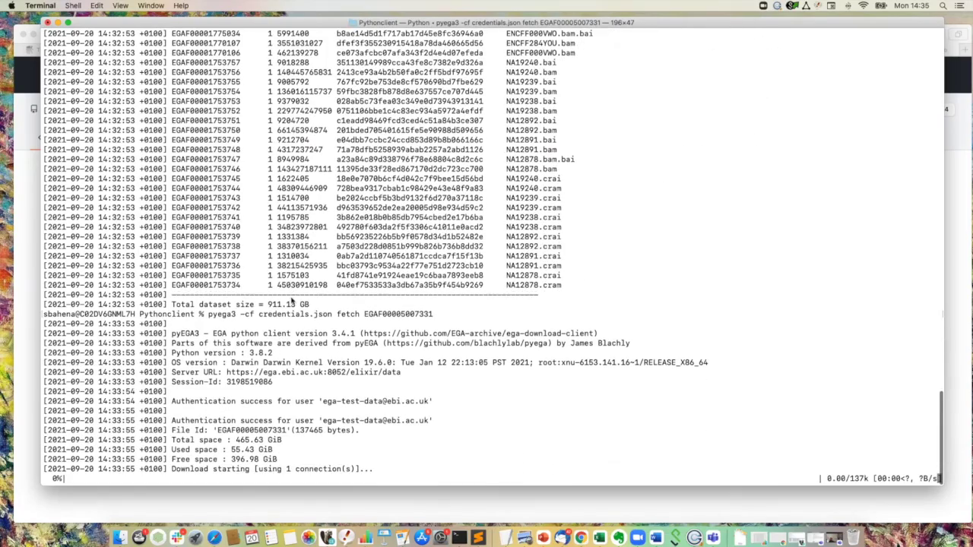
left_click_drag(315, 307, 173, 305)
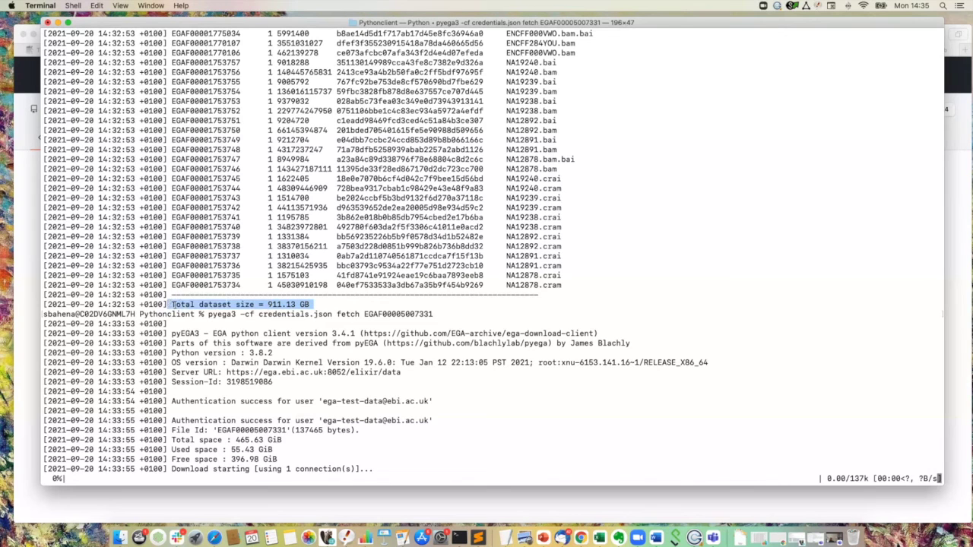
scroll(305, 287, "down", 1)
left_click(315, 304)
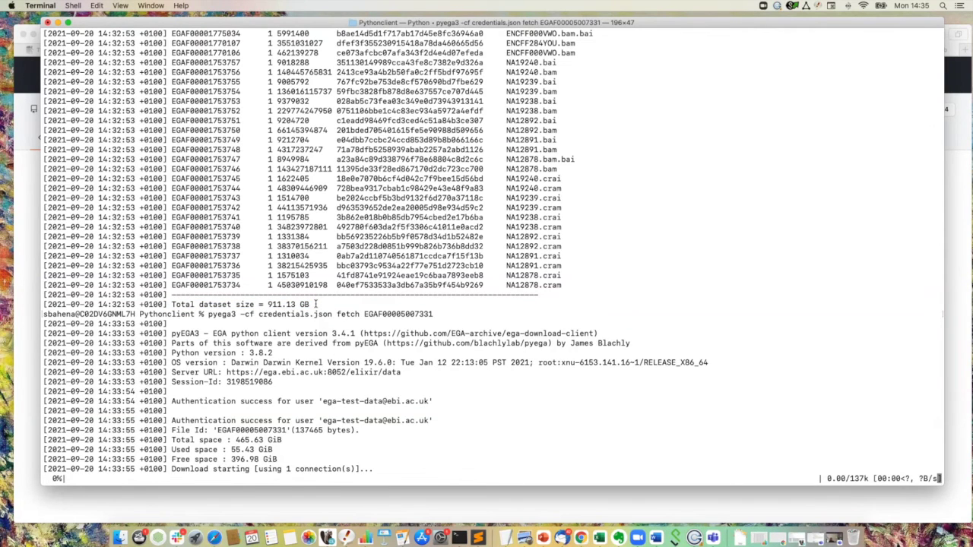
scroll(269, 348, "down", 1)
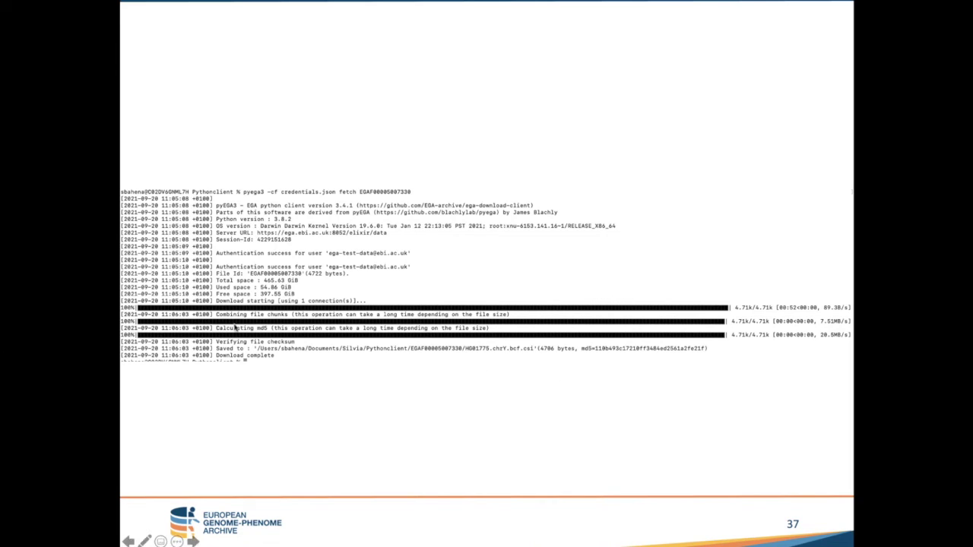
Step: Point out the 504 Server Error at the end of the fetch traceback
key("super+Tab")
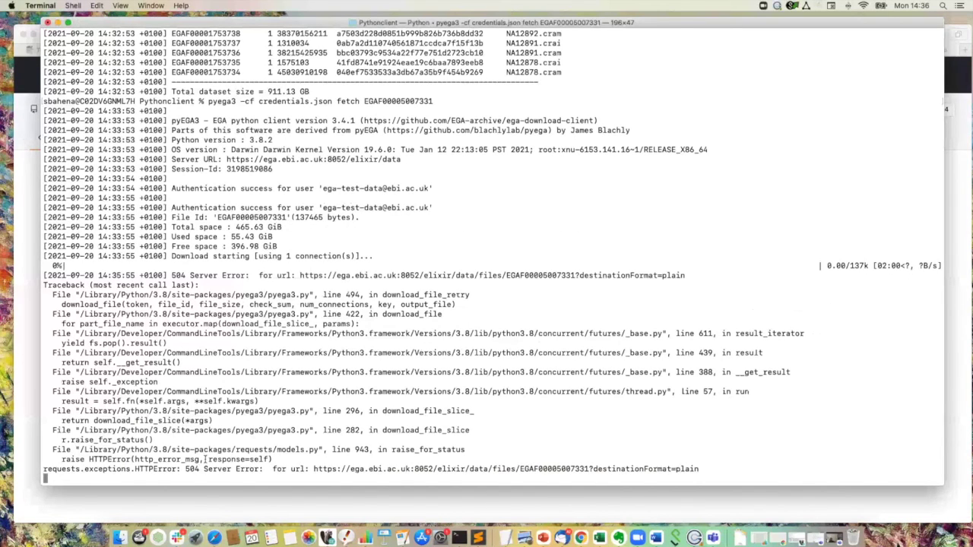
left_click_drag(141, 475, 131, 459)
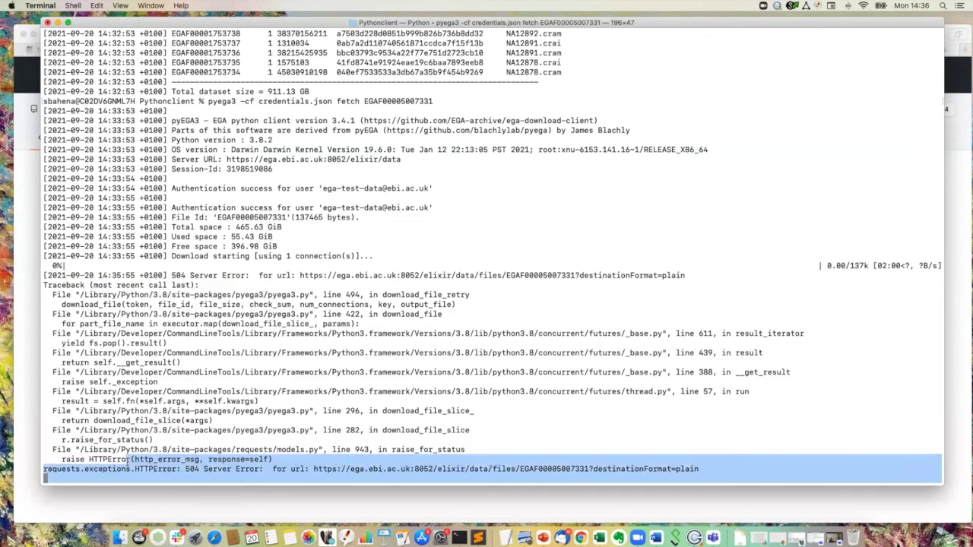
left_click(190, 469)
left_click_drag(221, 469, 187, 469)
left_click(186, 469)
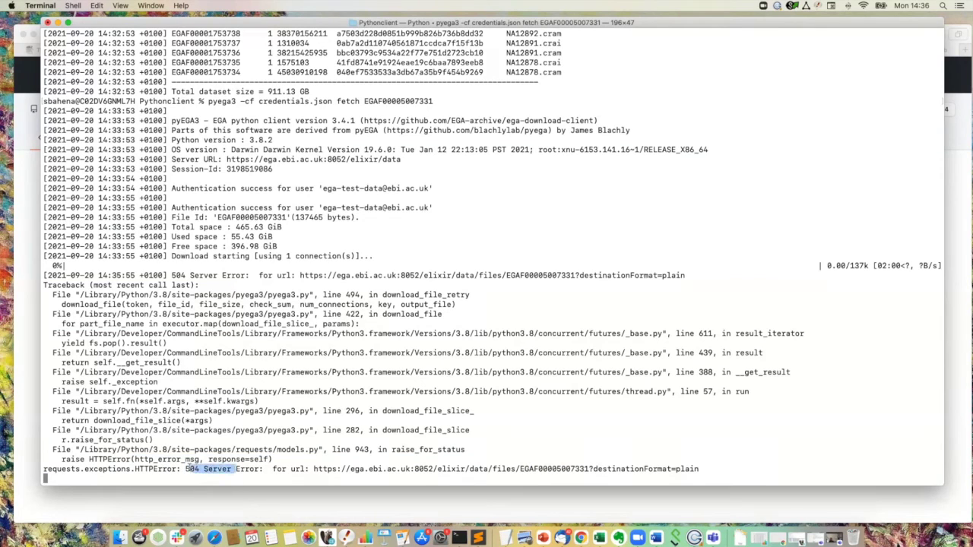
left_click(169, 479)
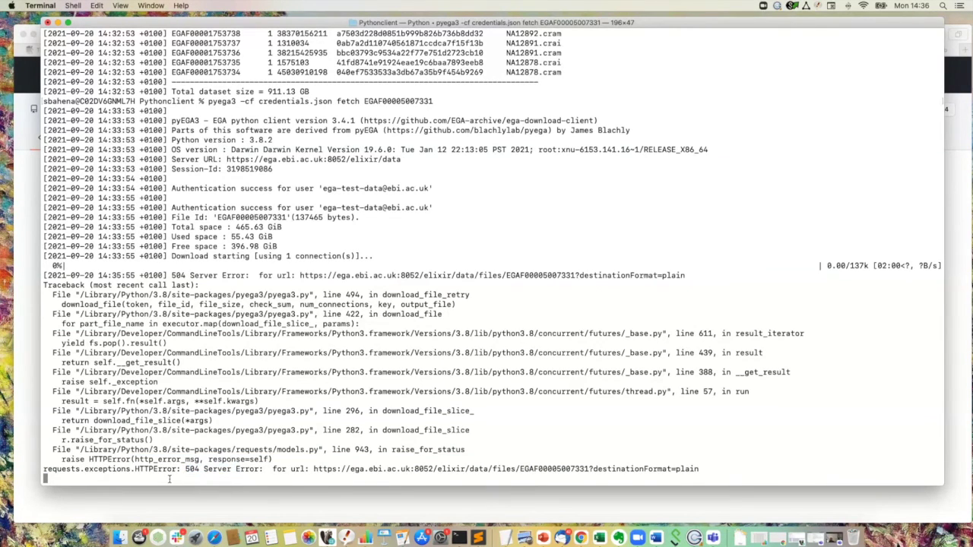
Step: Suspend the stalled pyega3 fetch with Ctrl+Z and clear the screen
key("ctrl+z")
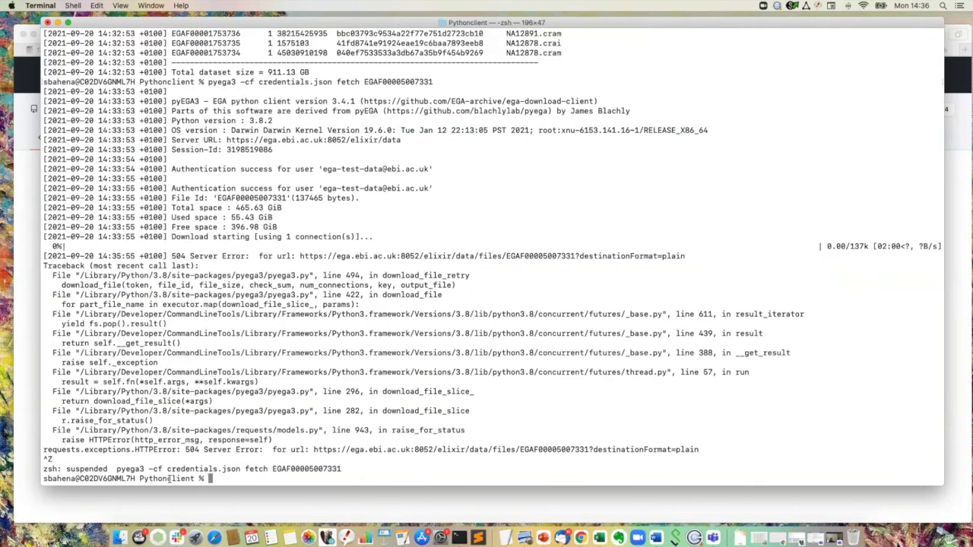
type("clear")
key("Return")
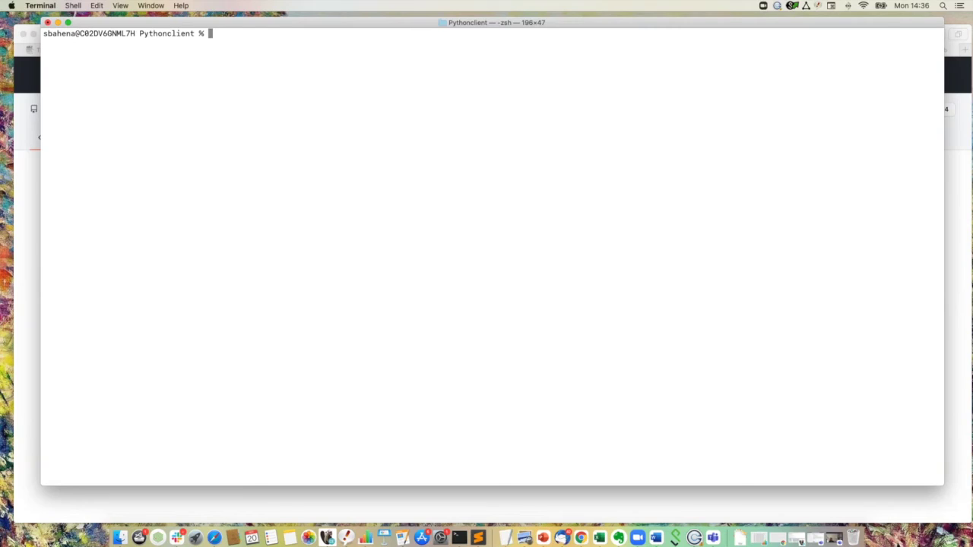
Step: Run pyega3 datasets without a credentials file, entering the test account's username and password at the prompts
left_click(239, 88)
type("pyega3 datasets")
key("Return")
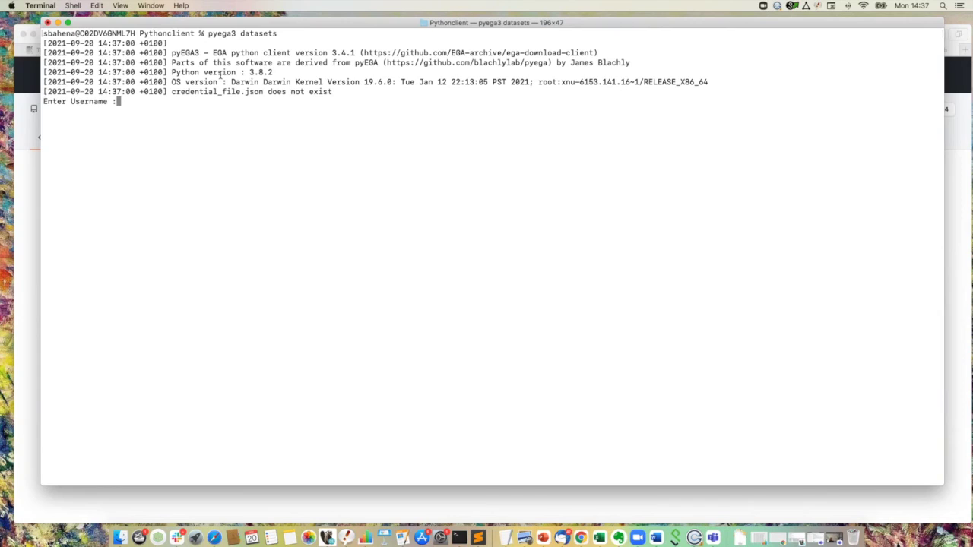
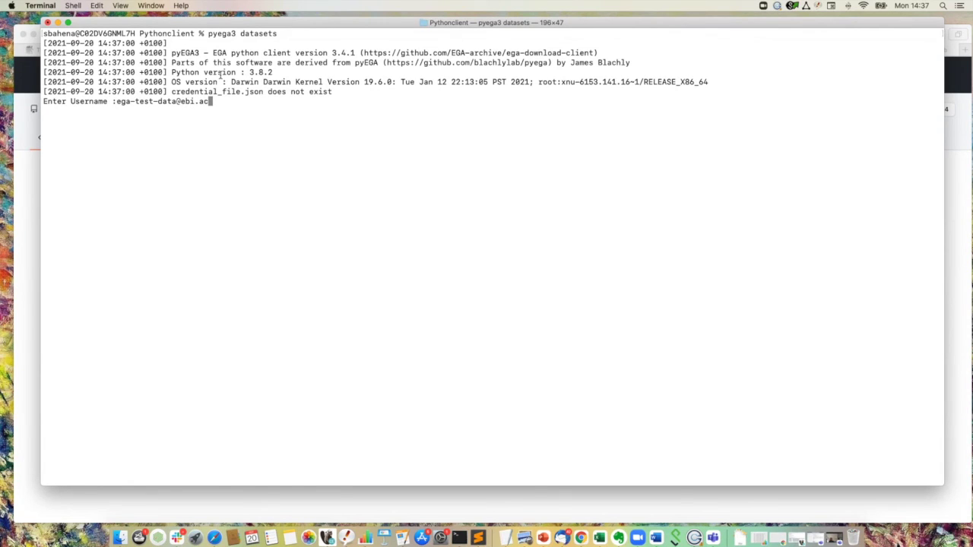
key("Return")
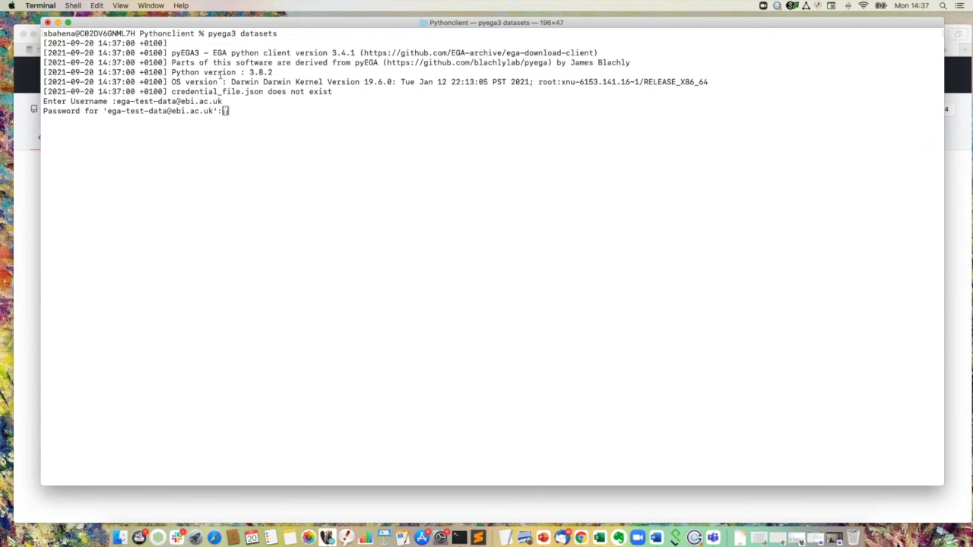
key("Return")
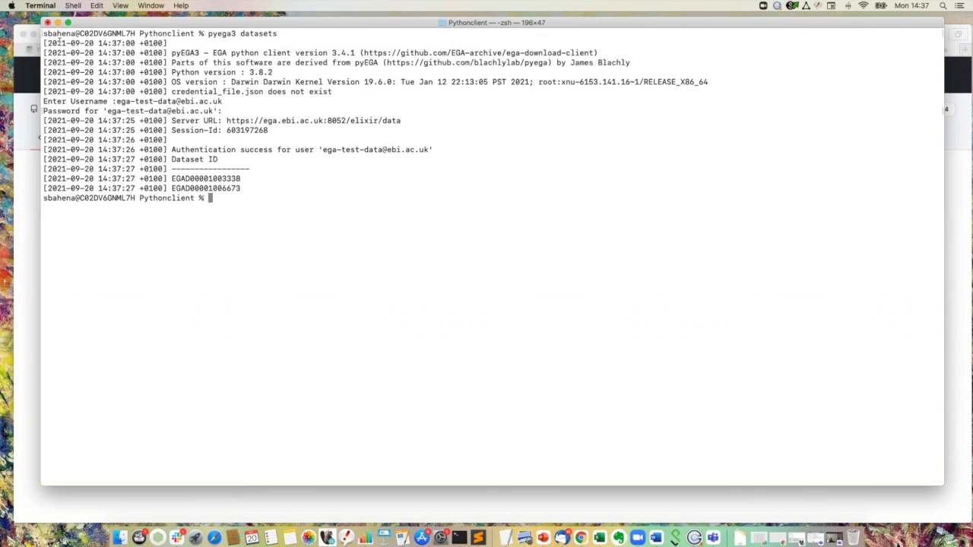
Step: List the test datasets with pyega3 -t datasets
left_click_drag(242, 189, 182, 174)
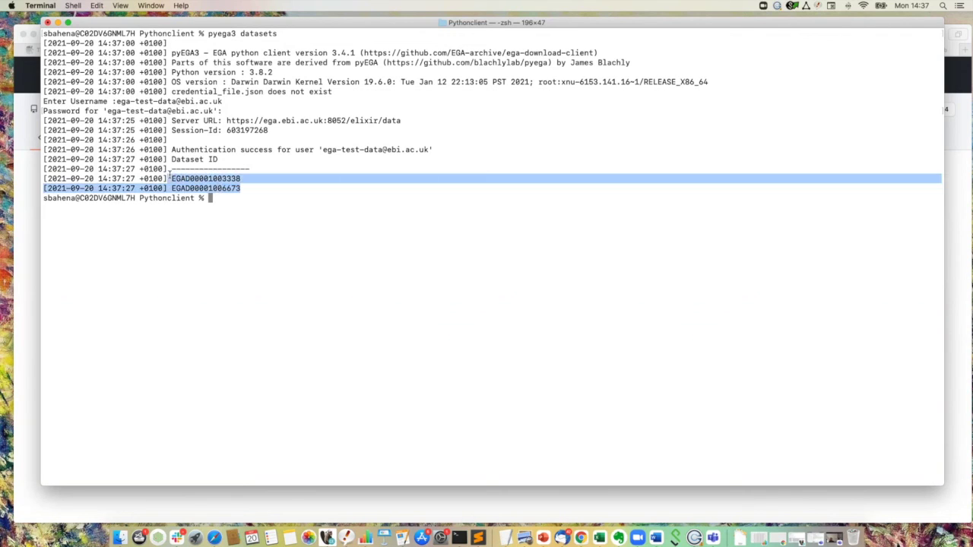
left_click(181, 181)
left_click_drag(240, 190, 185, 183)
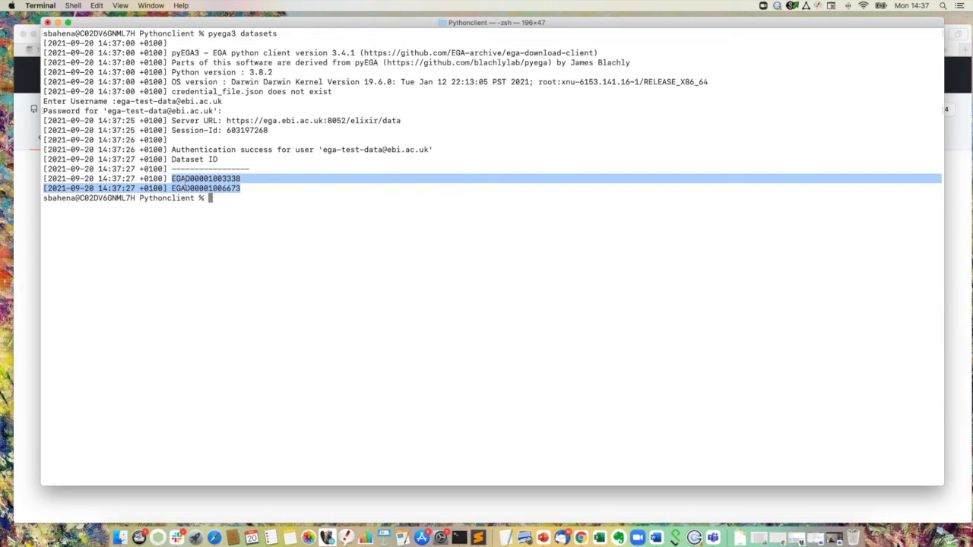
left_click(240, 198)
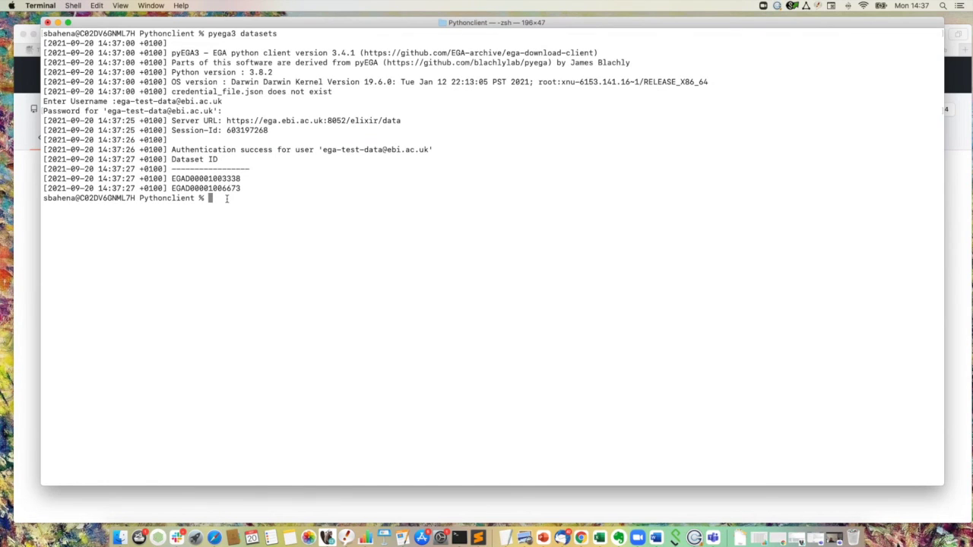
type("pyega3 -t")
type("datasets")
key("Return")
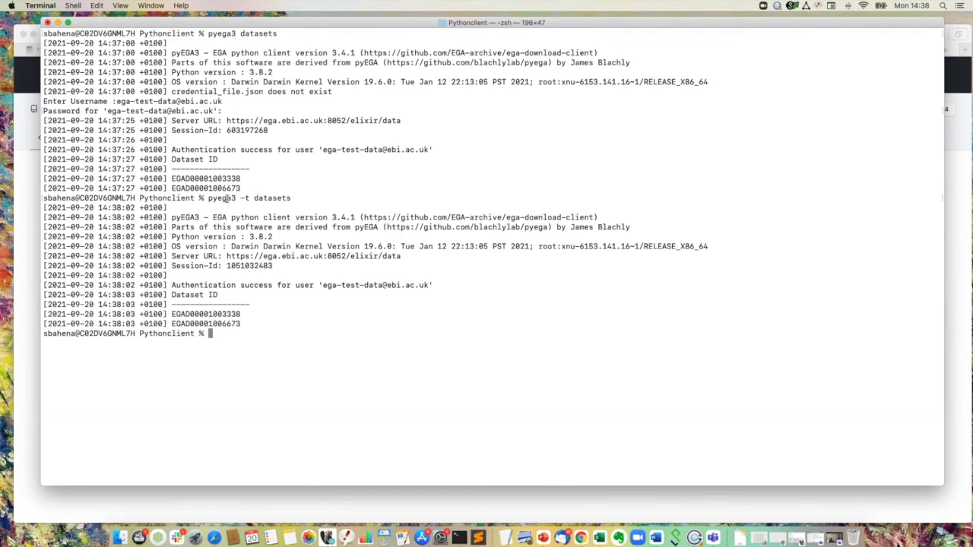
Step: Rerun the listing in debug mode as pyega3 -d -t datasets and check the returned IDs
key("Up")
key("Left")
key("Left")
key("Left")
key("Left")
key("Left")
key("Left")
key("Left")
key("Left")
key("Left")
key("Left")
key("Left")
type("-d")
key("Return")
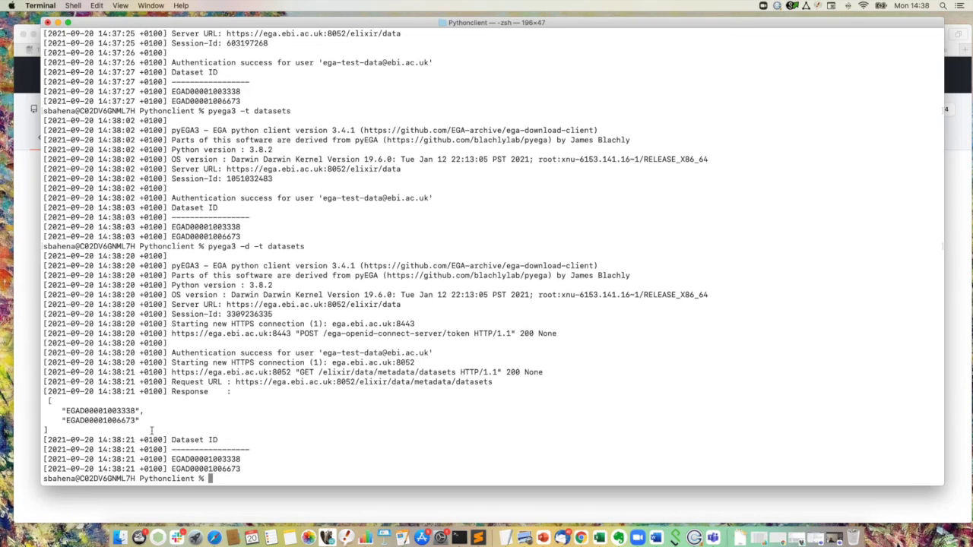
left_click_drag(141, 421, 61, 411)
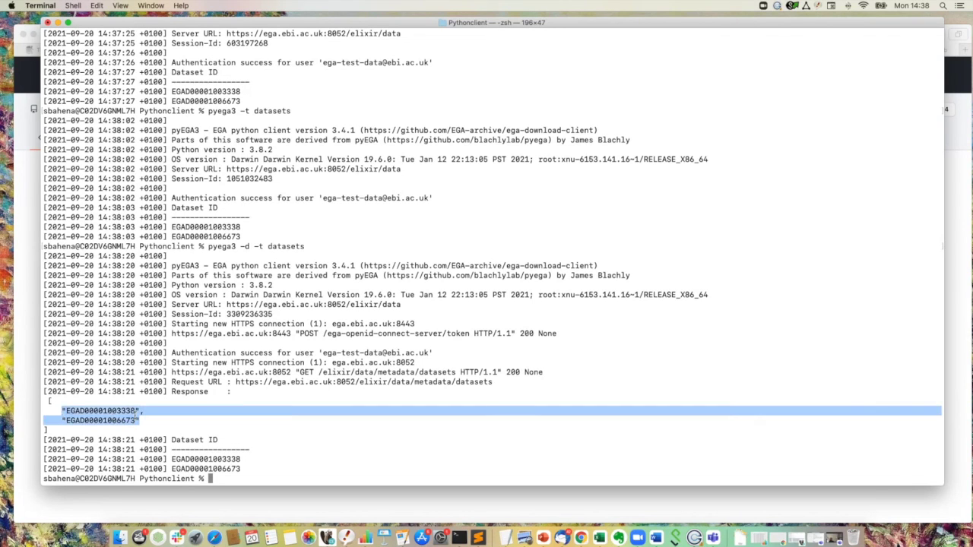
left_click(135, 416)
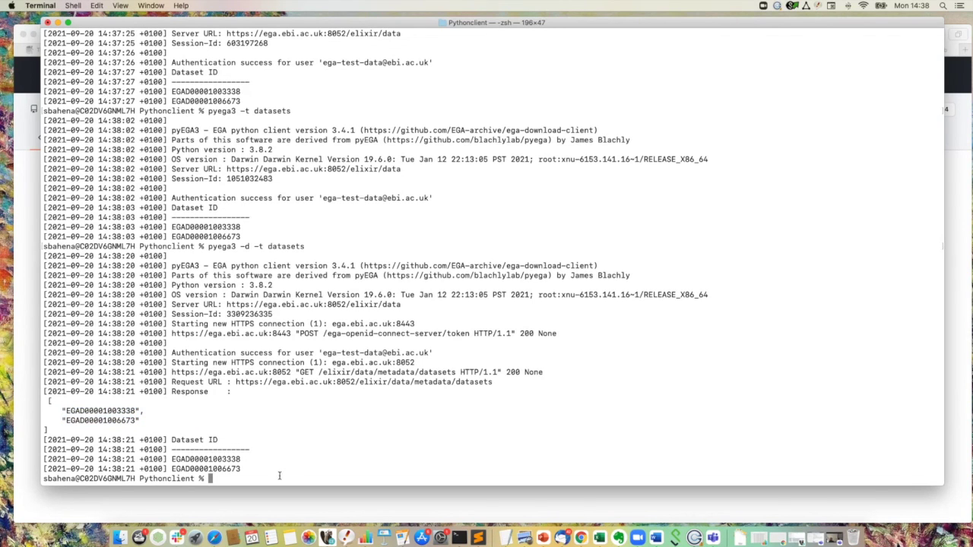
Step: Recall the debug command and replace datasets with fetch
key("Up")
key("BackSpace")
key("BackSpace")
key("BackSpace")
key("BackSpace")
key("BackSpace")
key("BackSpace")
key("BackSpace")
key("BackSpace")
type("fetch")
key("super+v")
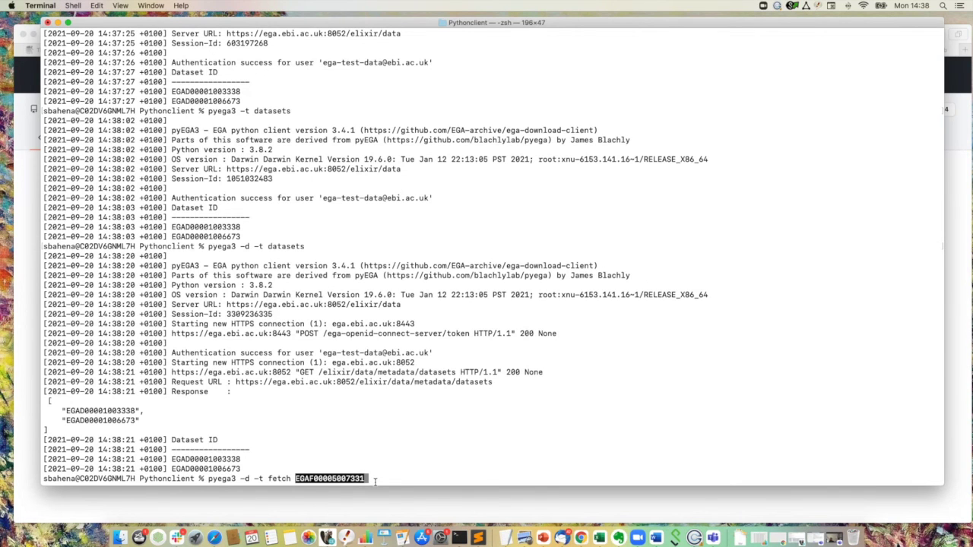
key("Return")
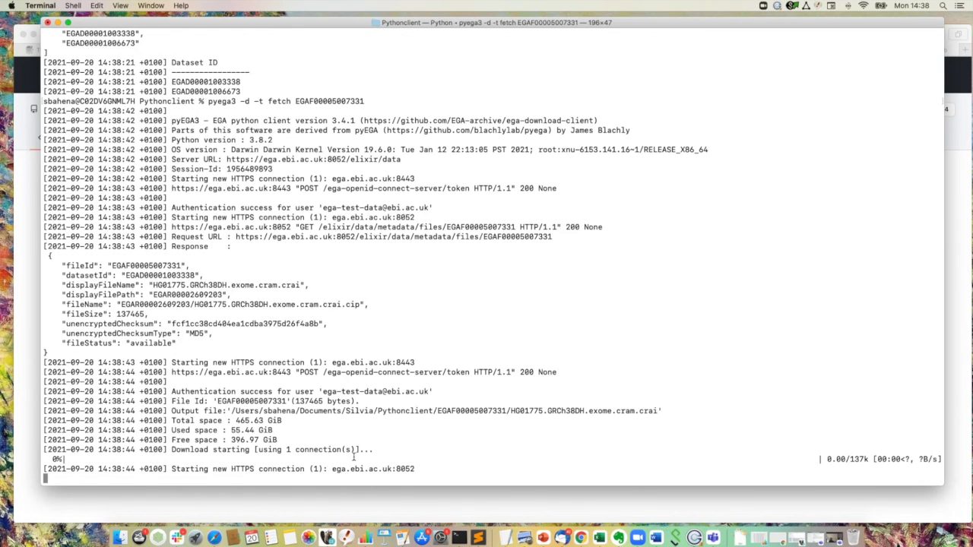
left_click_drag(181, 344, 58, 266)
left_click(277, 393)
key("ctrl+z")
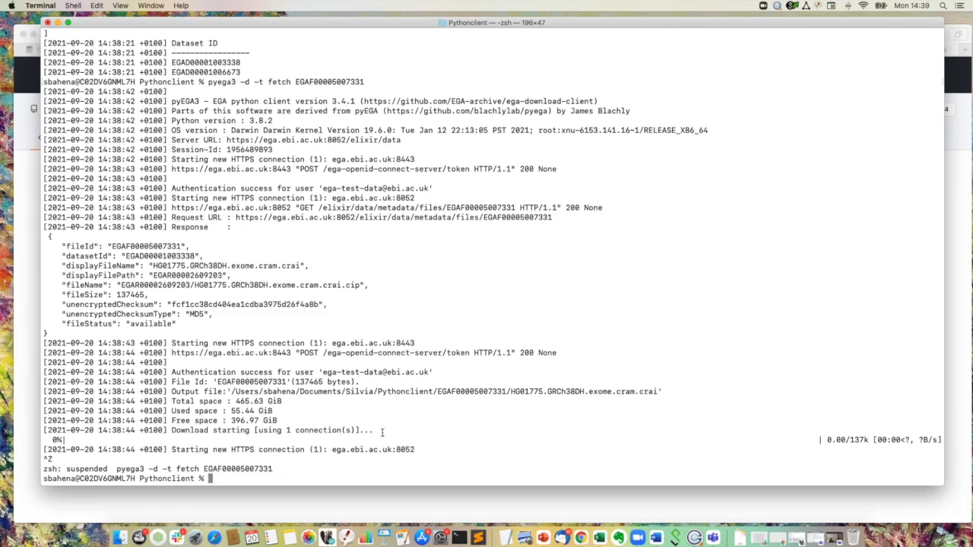
Step: List the folder's files and point out pyega3_output.log
type("ls")
key("Return")
left_click_drag(347, 469, 263, 469)
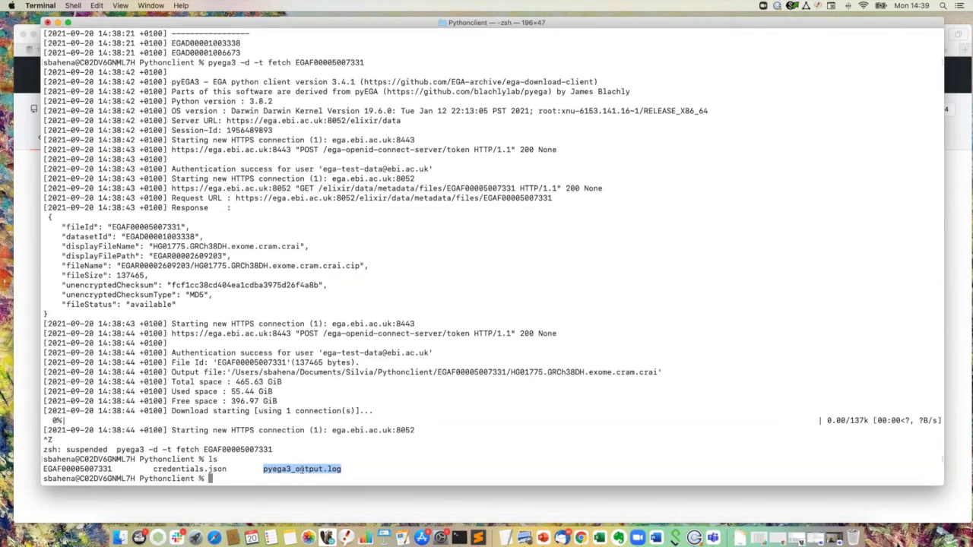
left_click(331, 476)
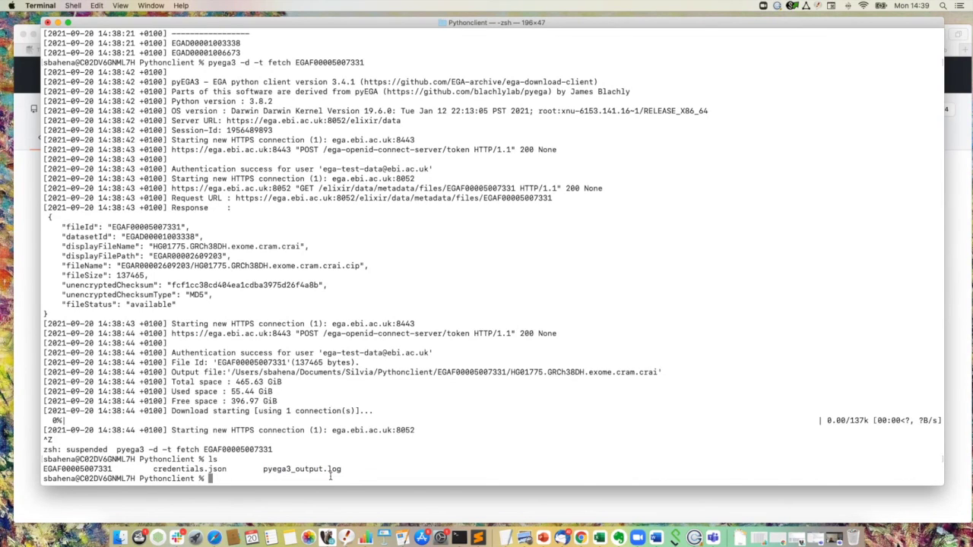
Step: Print pyega3_output.log with cat and scroll through its logged runs
left_click_drag(341, 470, 262, 470)
key("super+c")
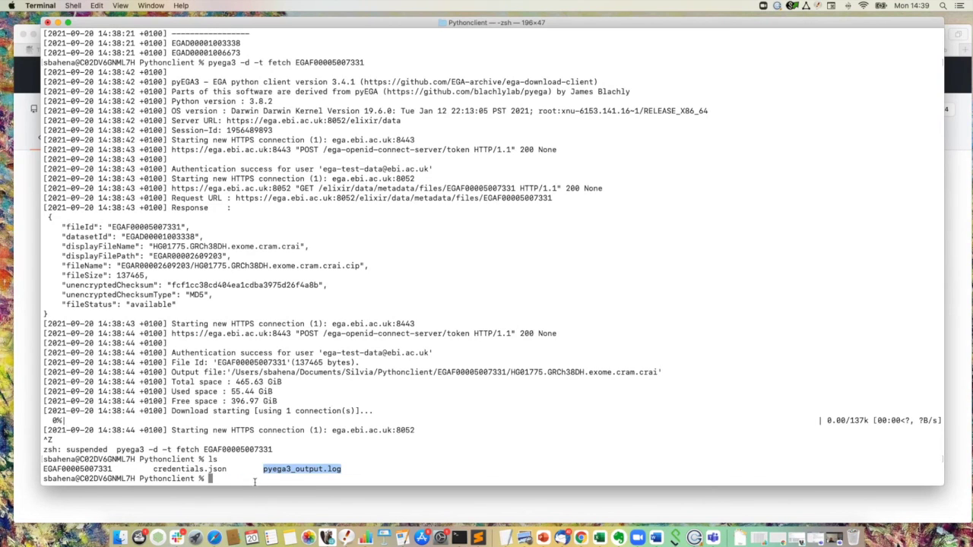
type("cat")
key("super+v")
key("Return")
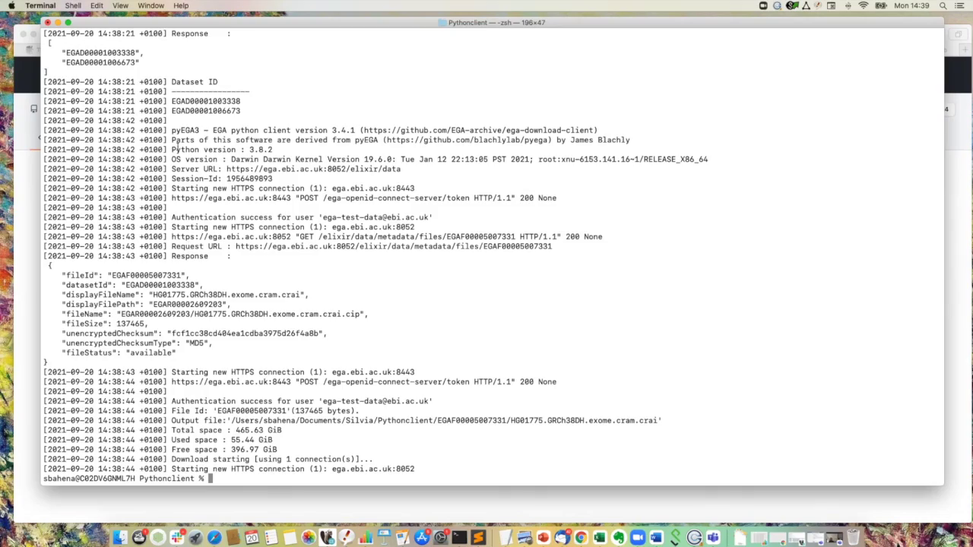
scroll(174, 142, "up", 1)
scroll(174, 142, "up", 10)
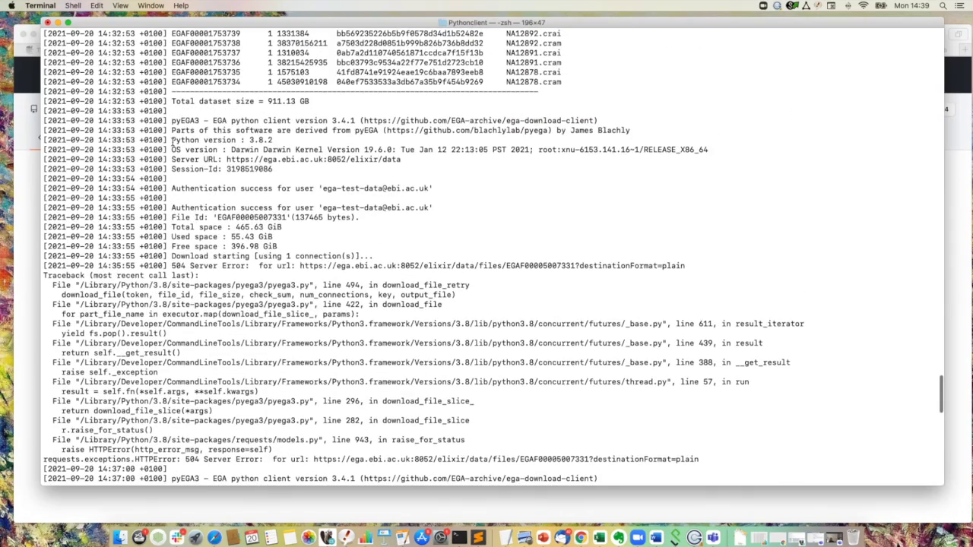
scroll(173, 142, "up", 5)
scroll(173, 142, "down", 15)
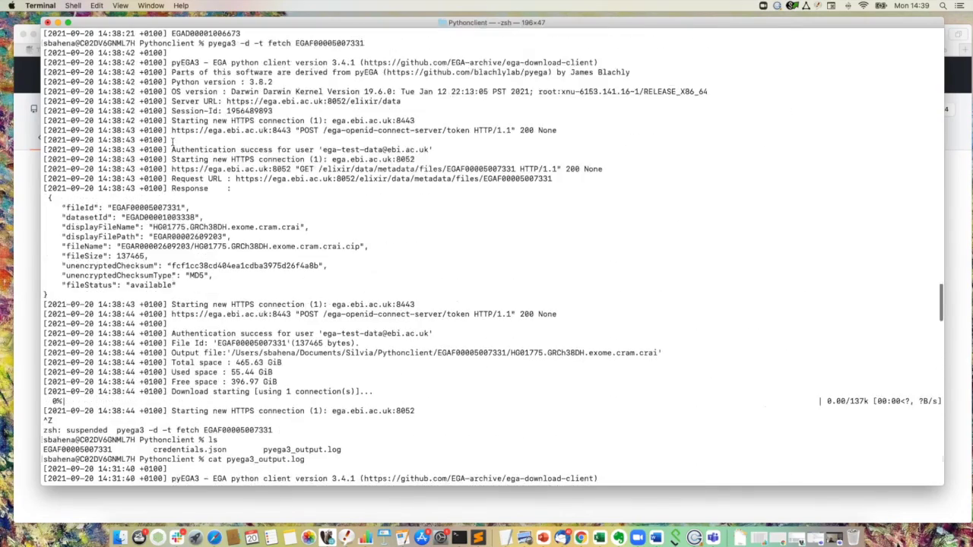
scroll(174, 142, "up", 9)
scroll(173, 143, "down", 13)
scroll(173, 142, "up", 15)
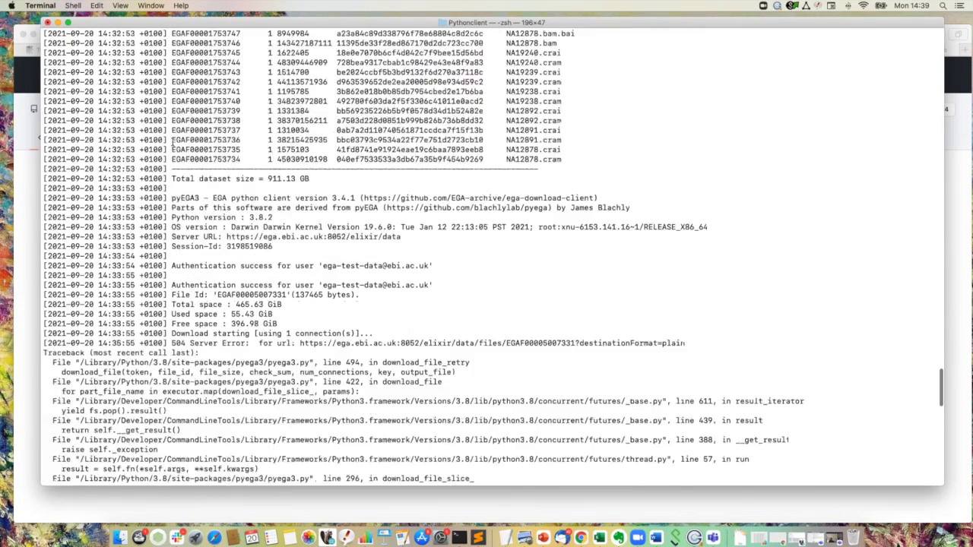
scroll(173, 142, "down", 20)
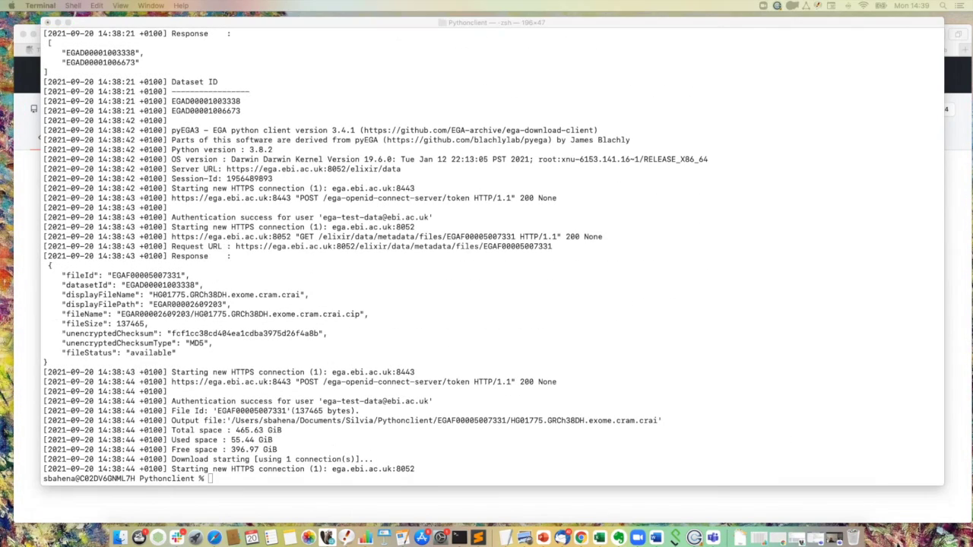